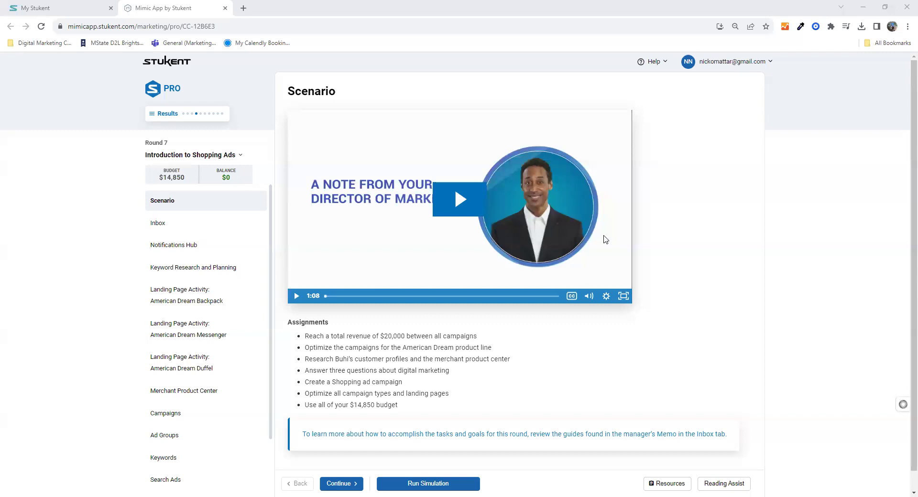
click(242, 155)
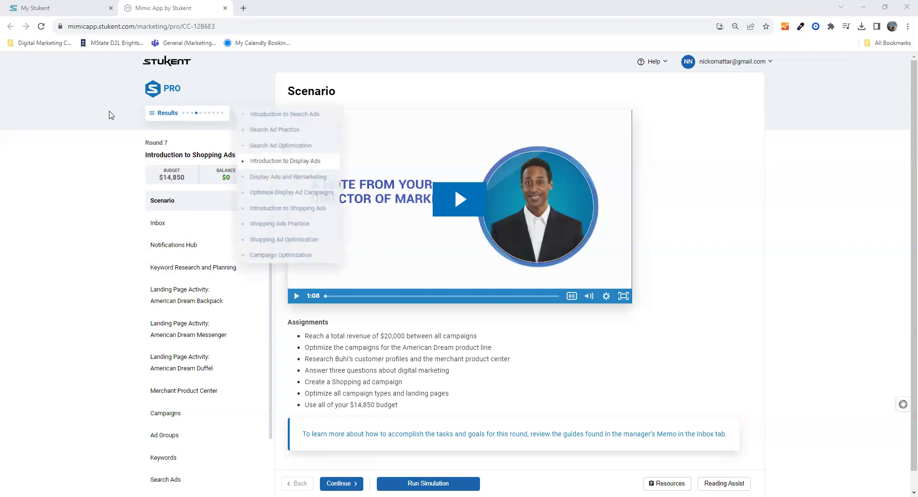
click(178, 155)
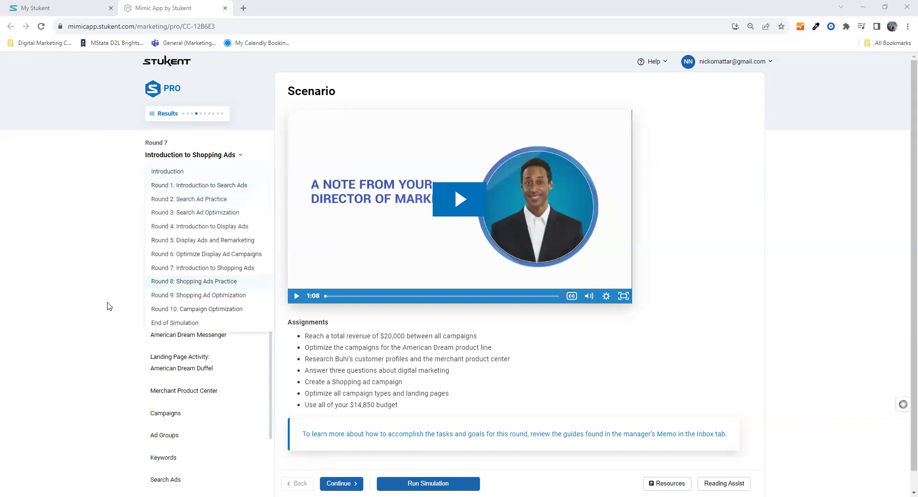
click(101, 369)
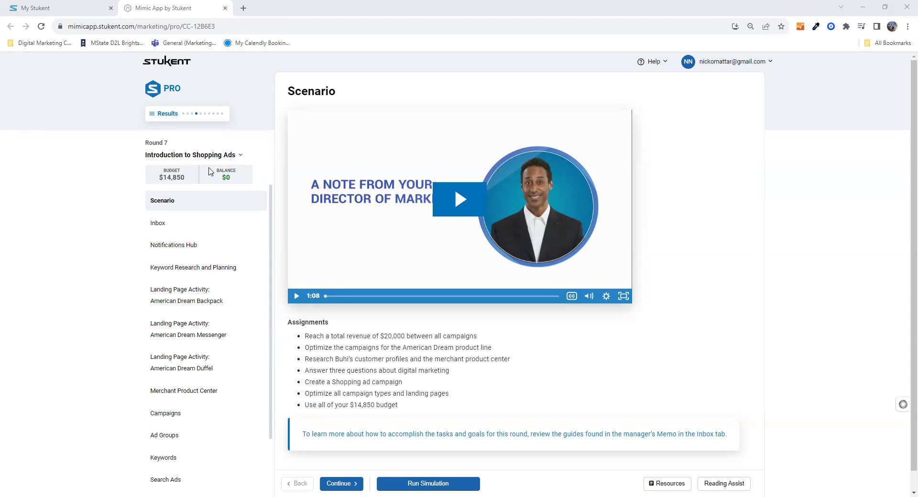
click(188, 155)
click(188, 155)
click(189, 154)
Step: Read the manager's memo with this month's campaign tasks in the inbox and view the keyword research page
click(169, 230)
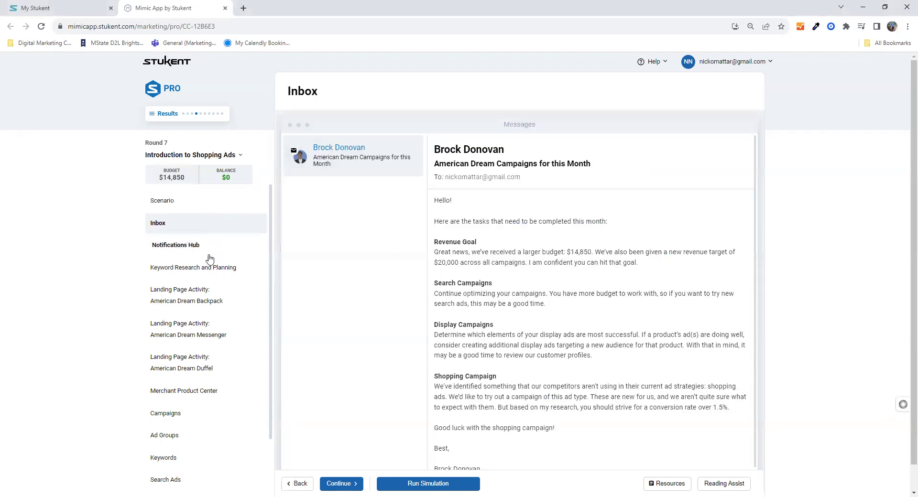
click(217, 272)
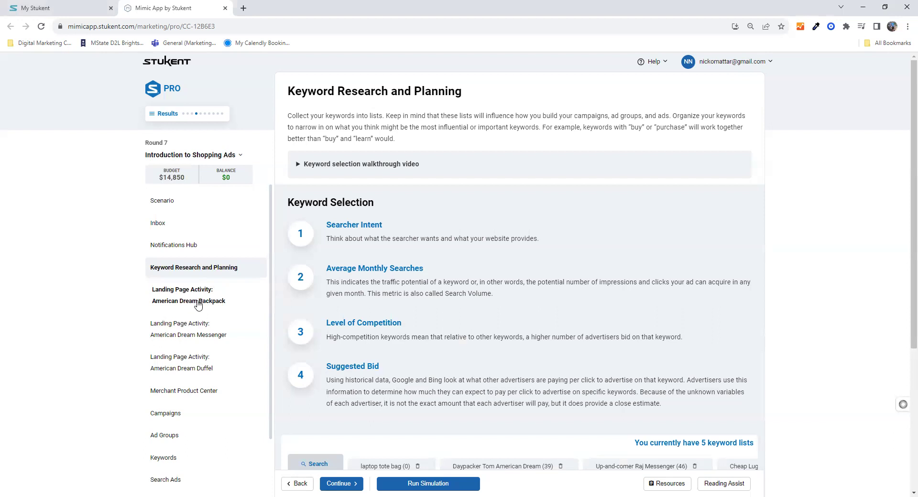
Step: Review the Buhi products, SKUs, prices and availability listed in the Merchant Product Center
scroll(200, 307, down, 2)
click(210, 328)
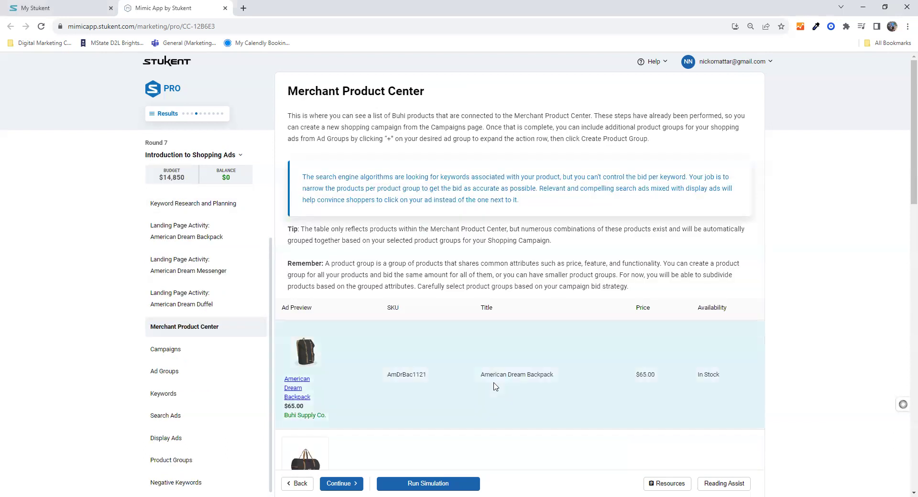
scroll(474, 388, down, 2)
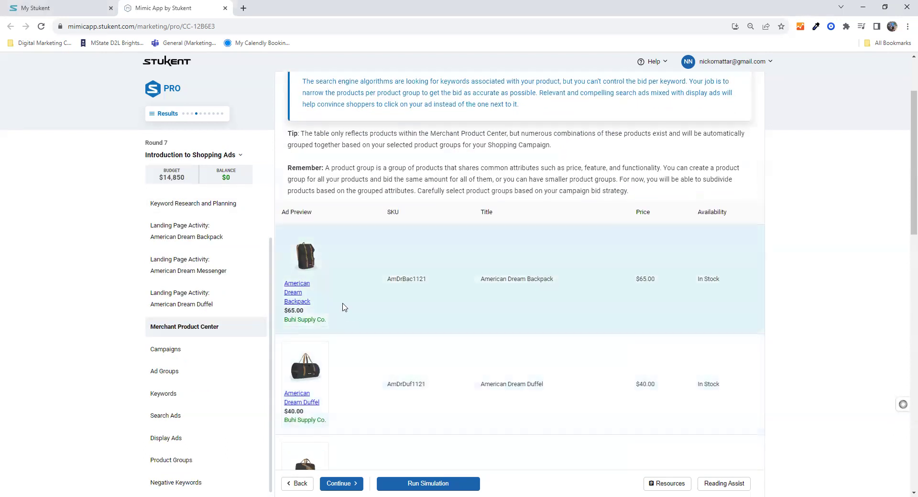
scroll(322, 300, down, 2)
scroll(317, 353, down, 4)
scroll(315, 248, up, 3)
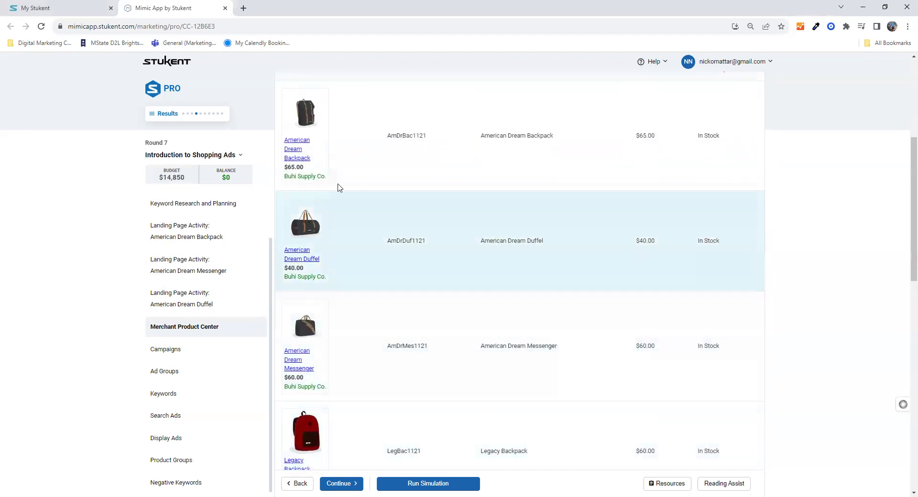
scroll(308, 240, down, 1)
scroll(316, 335, down, 8)
scroll(304, 351, down, 4)
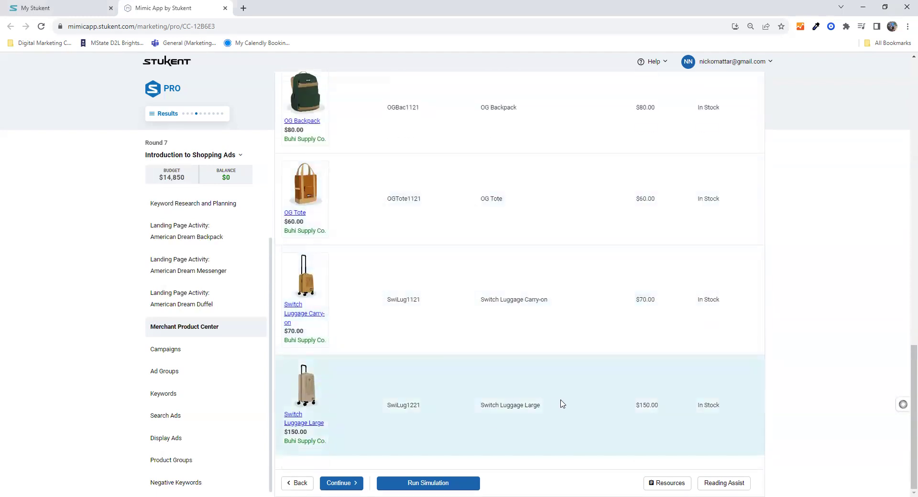
scroll(512, 391, up, 8)
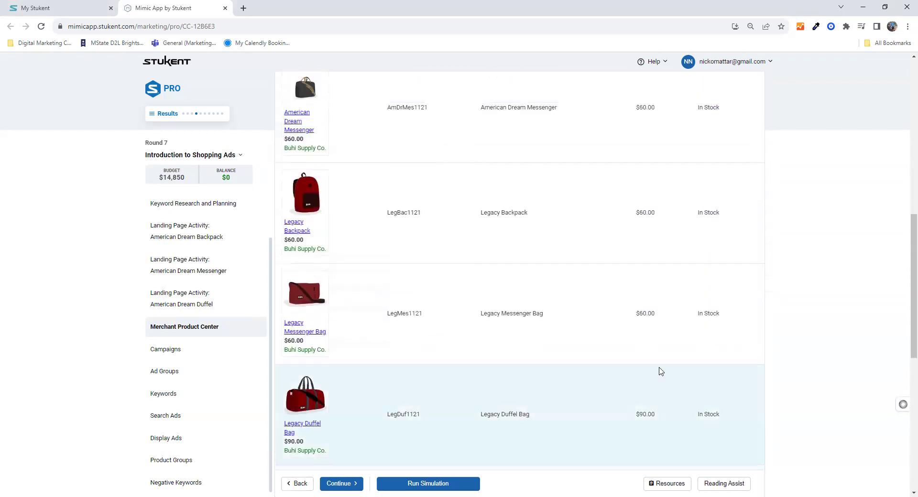
scroll(636, 384, up, 6)
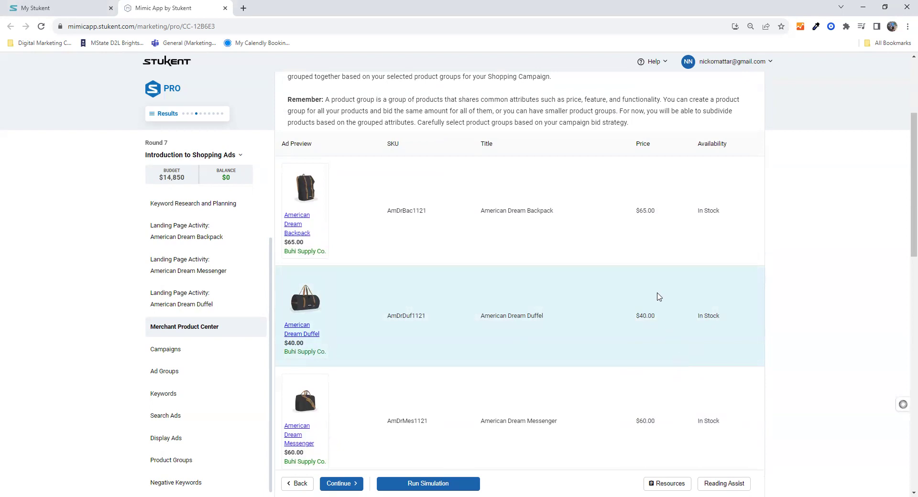
scroll(643, 212, down, 2)
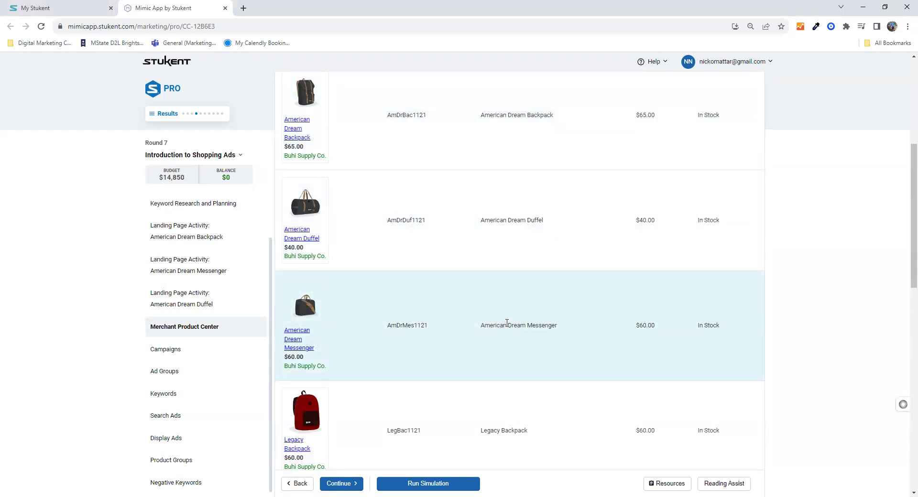
scroll(598, 340, down, 3)
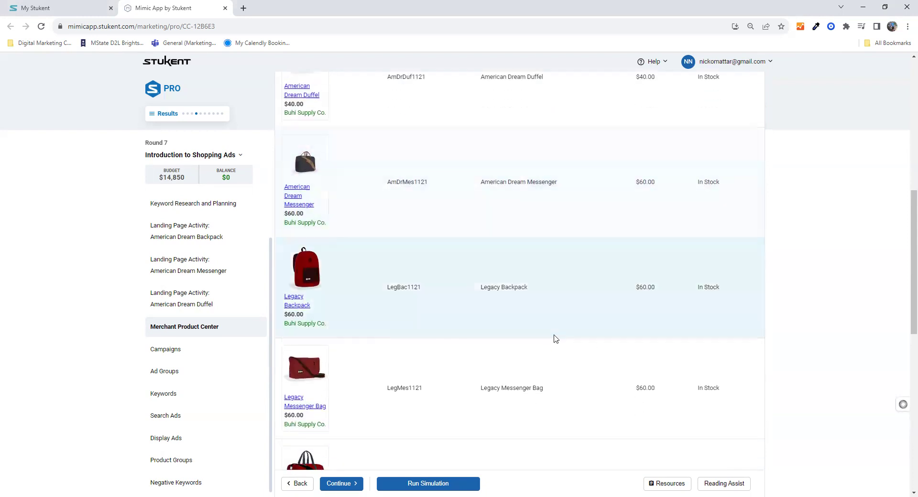
scroll(290, 367, up, 1)
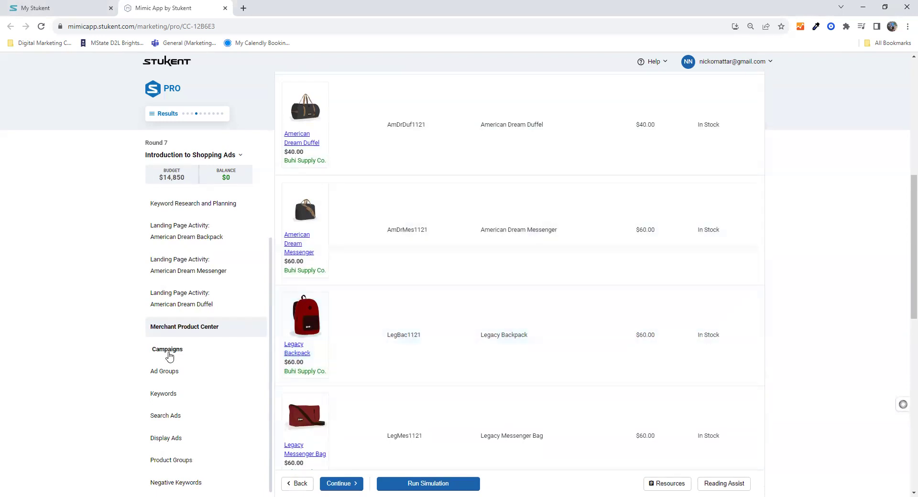
Step: Pause the existing Shopping campaign in the campaign list
click(168, 353)
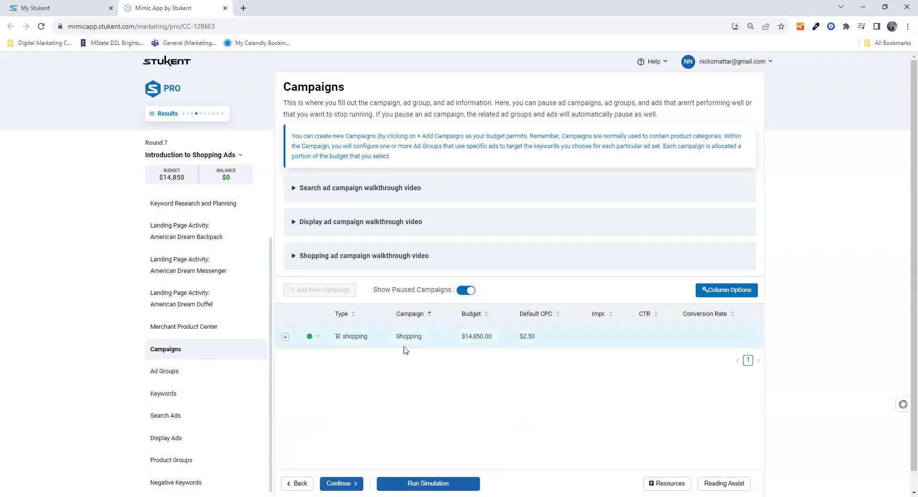
click(285, 339)
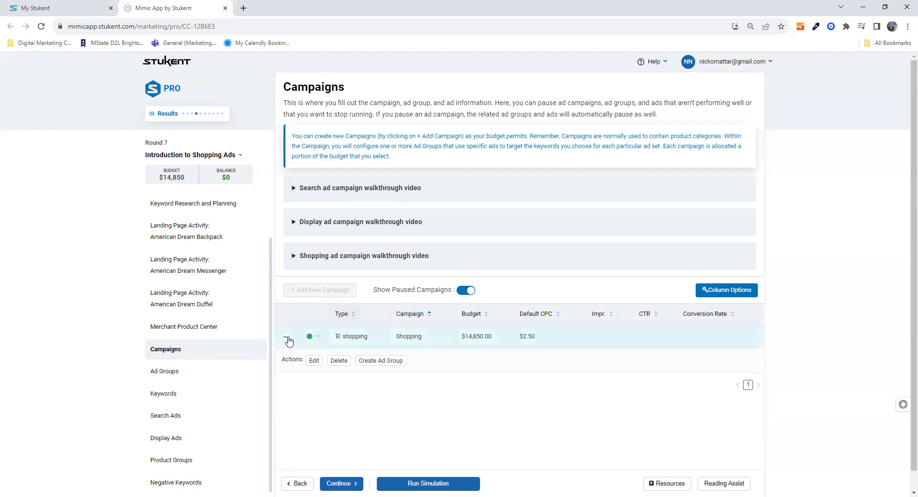
click(318, 339)
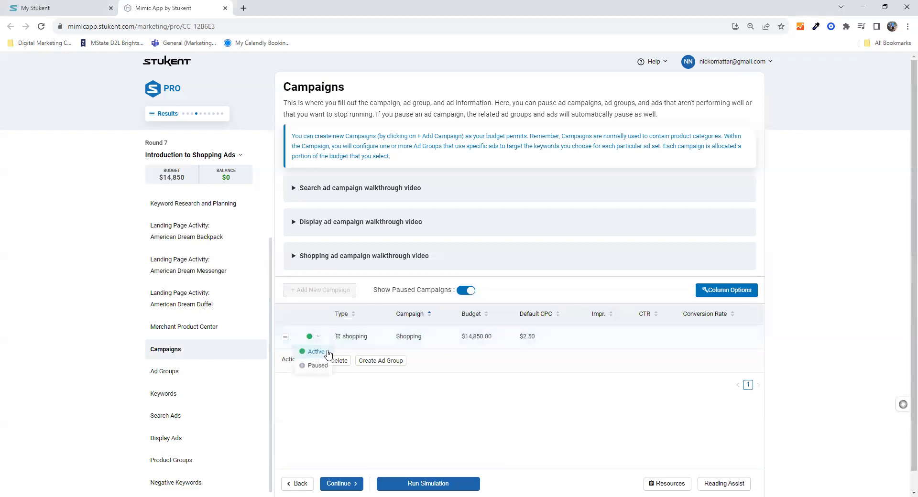
click(323, 365)
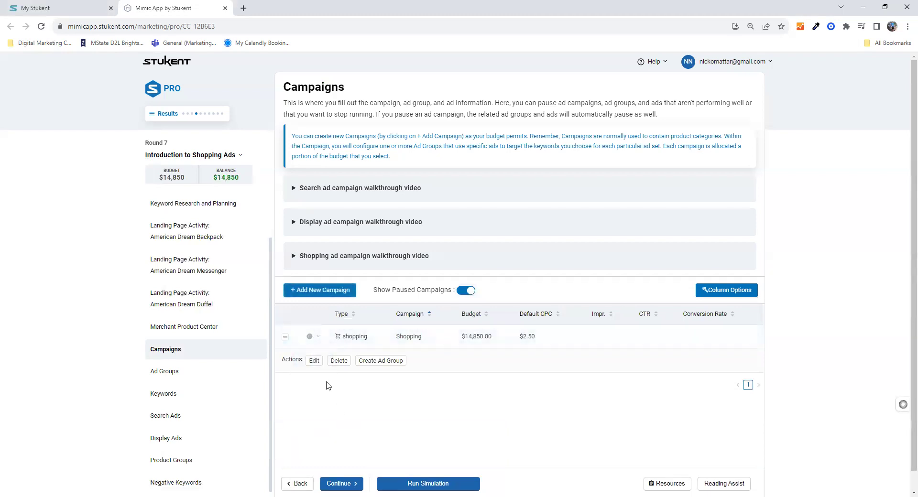
Step: Start a new Shopping Ads campaign with the goal Sales and the name "Shopping"
click(318, 291)
click(360, 142)
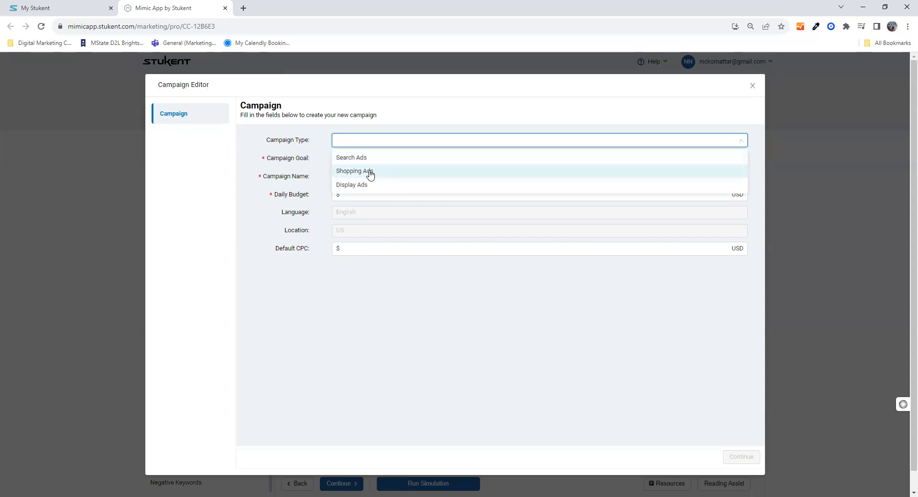
click(370, 172)
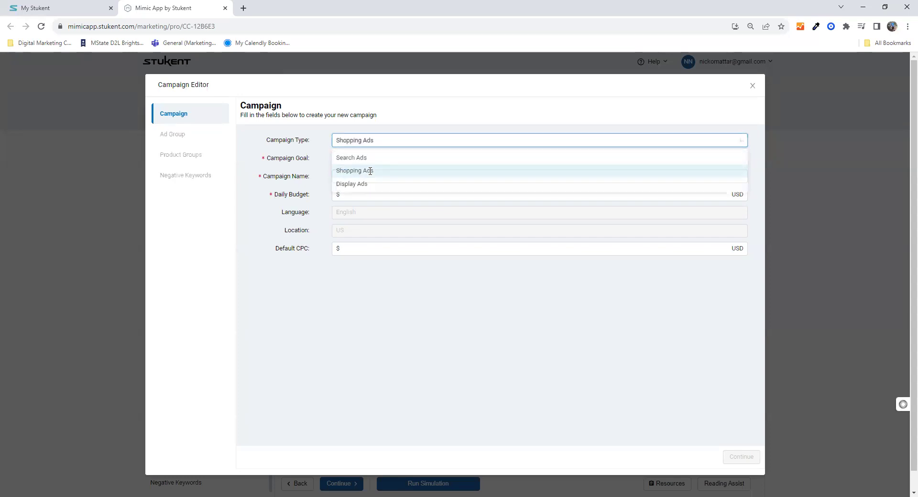
click(365, 161)
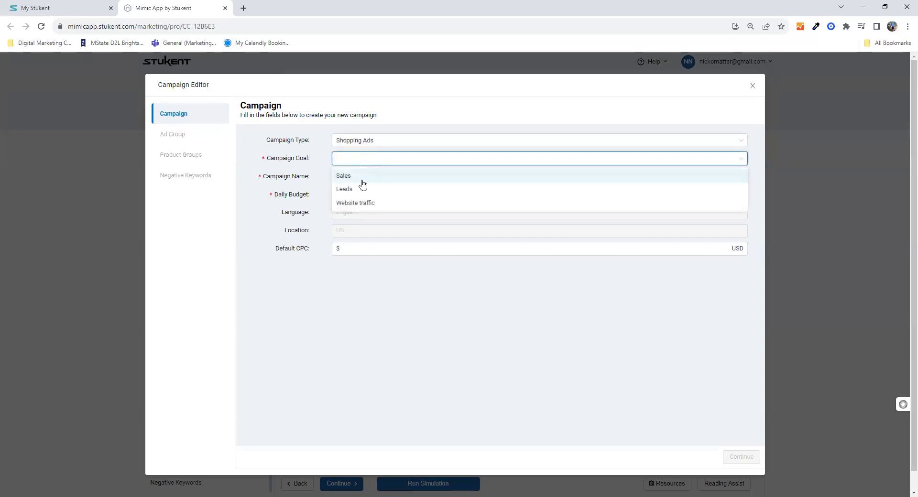
click(361, 177)
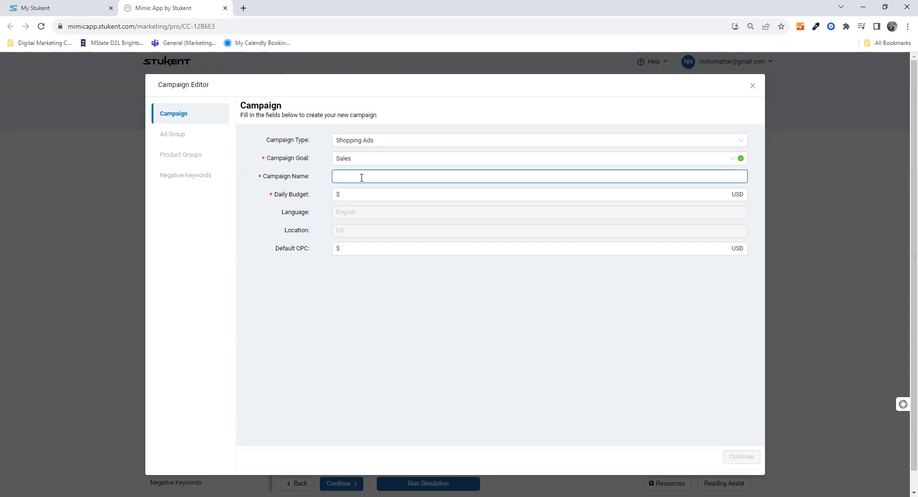
text(S)
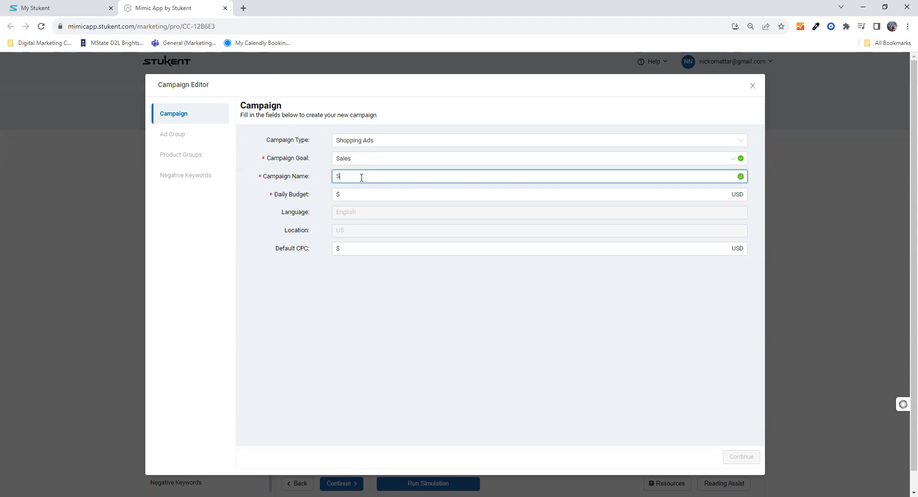
text(hopping)
Step: Set the campaign's daily budget to $495 and default CPC to $2.00, and proceed to the ad group setup
click(420, 197)
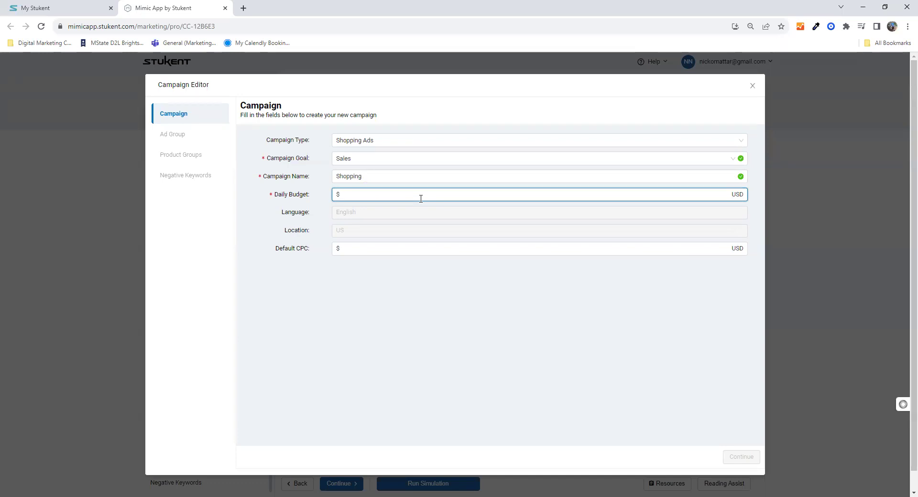
text(500)
key(BackSpace)
key(BackSpace)
key(BackSpace)
text(495)
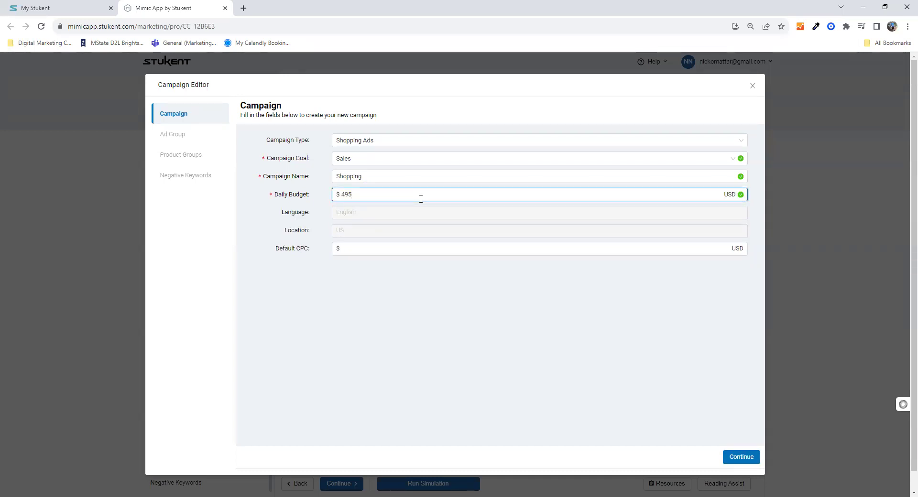
click(414, 250)
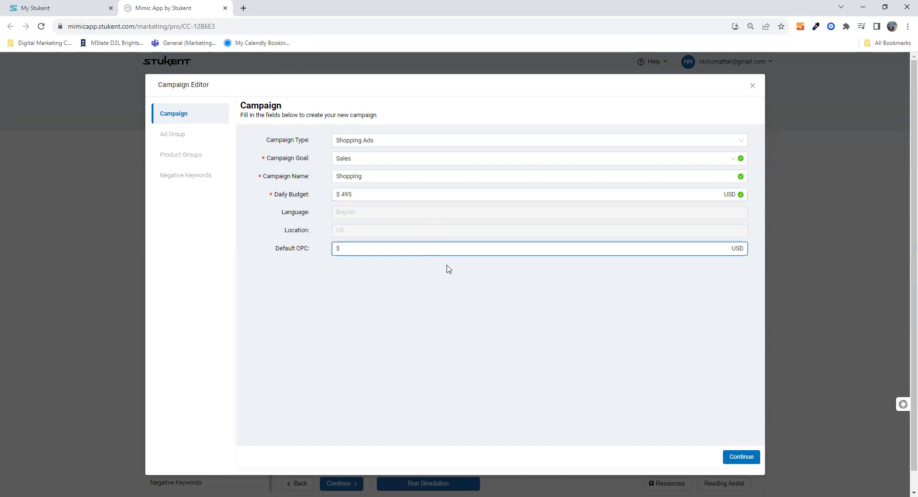
text(2.00)
click(553, 298)
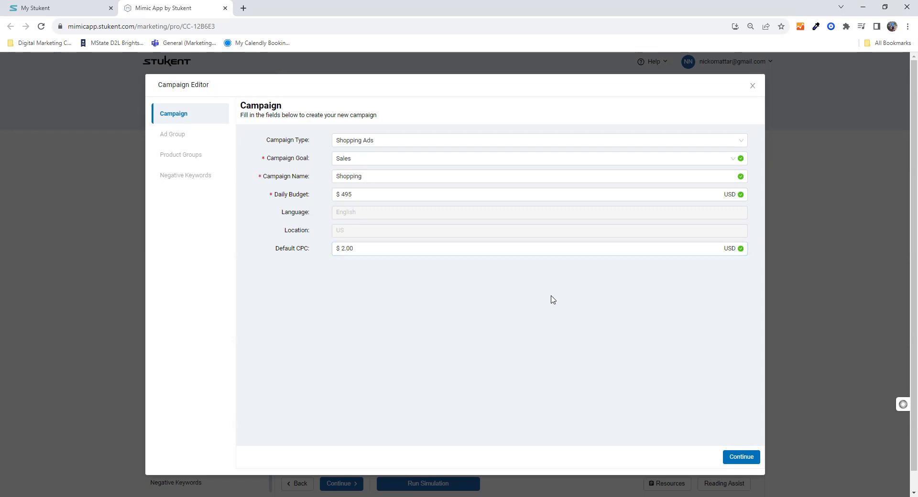
click(746, 458)
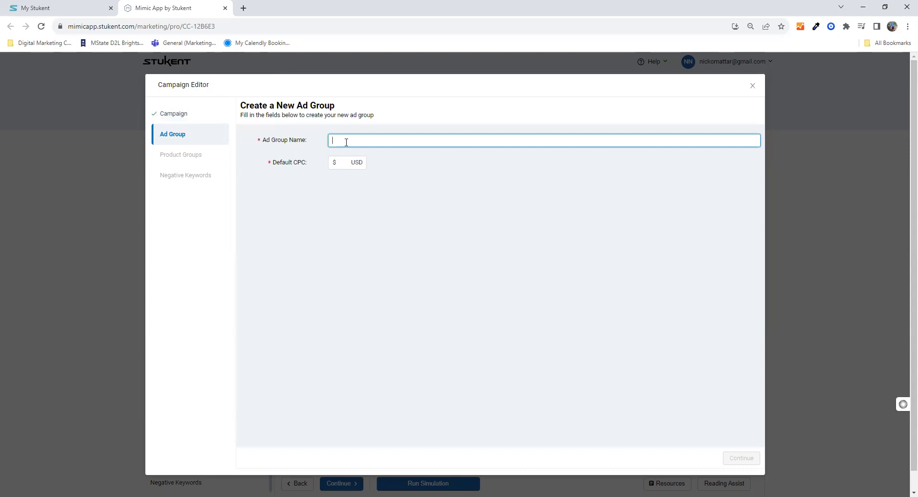
Step: Create an ad group named "Backpacks" with a default CPC of $2 and proceed to the product group setup
text(Backpacks)
key(Tab)
text(2)
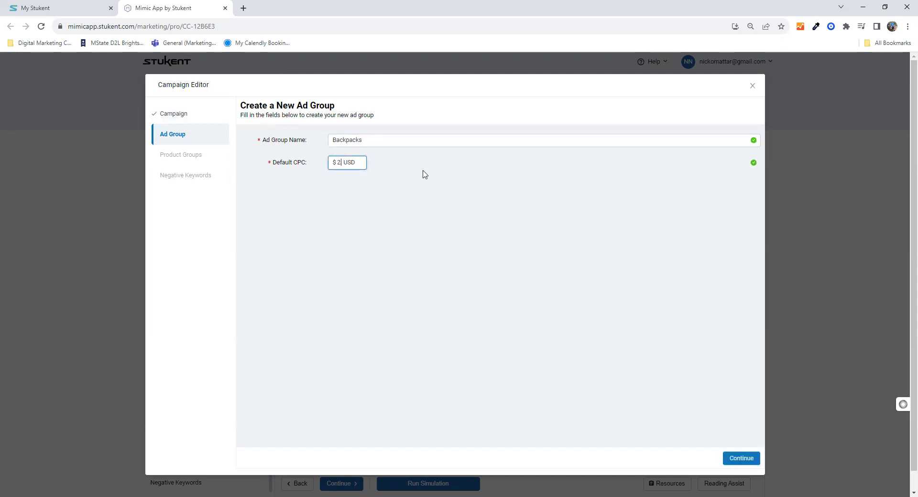
click(742, 458)
Step: Compare the historic CPCs of the product groups under the Price Ranges, Product Lines and Types groupings
click(353, 139)
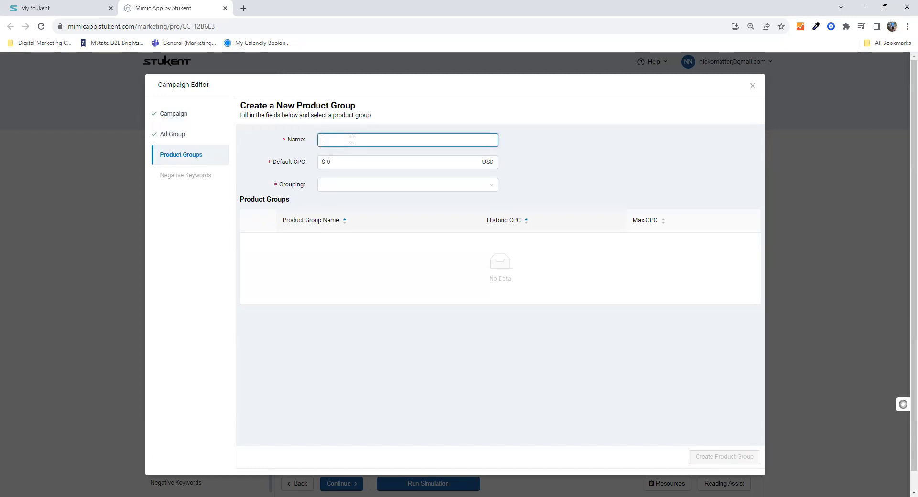
click(353, 186)
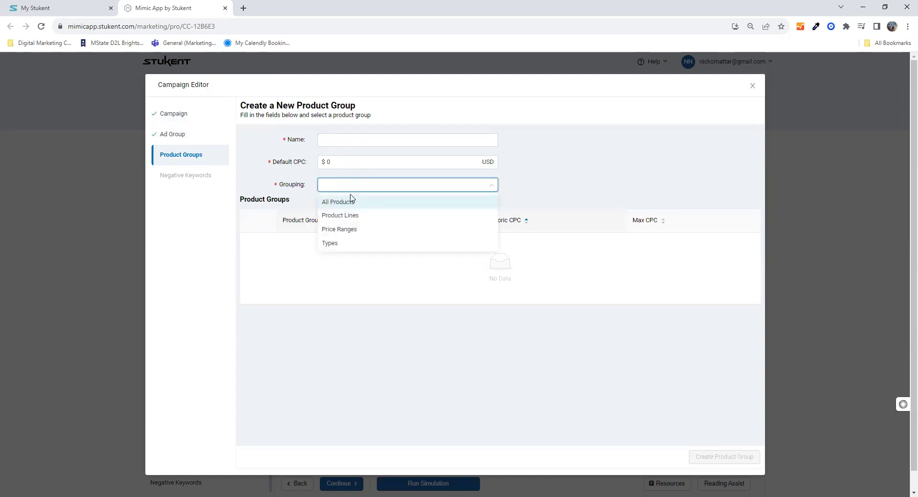
click(351, 231)
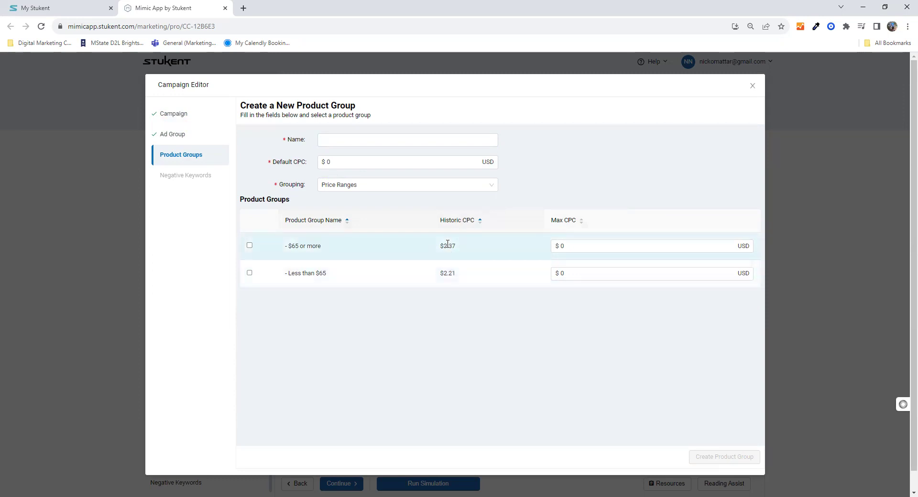
click(602, 245)
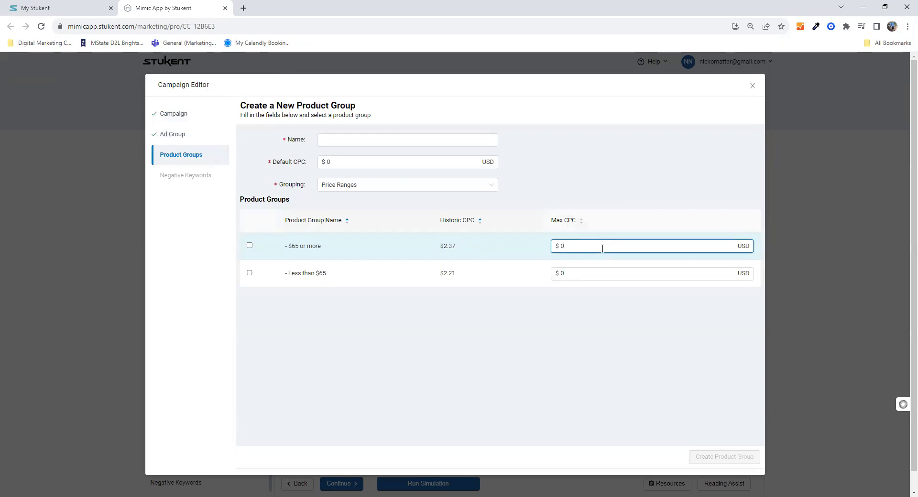
click(428, 187)
click(354, 217)
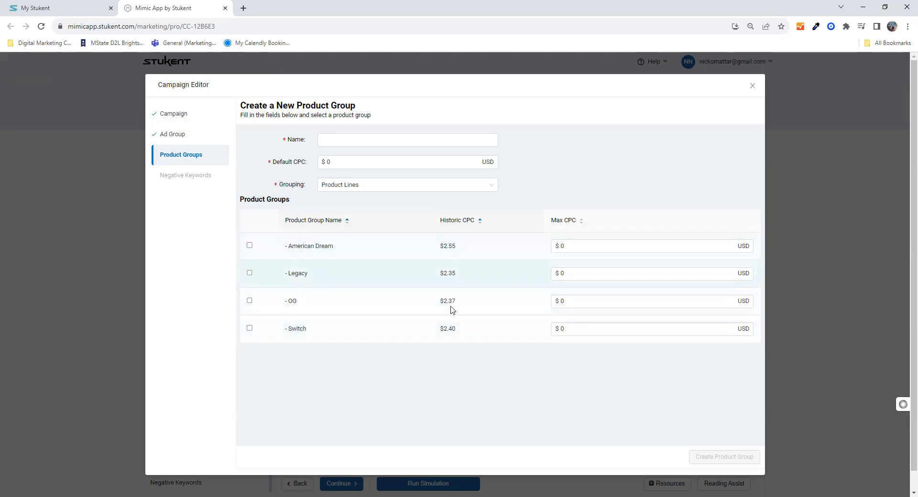
click(493, 186)
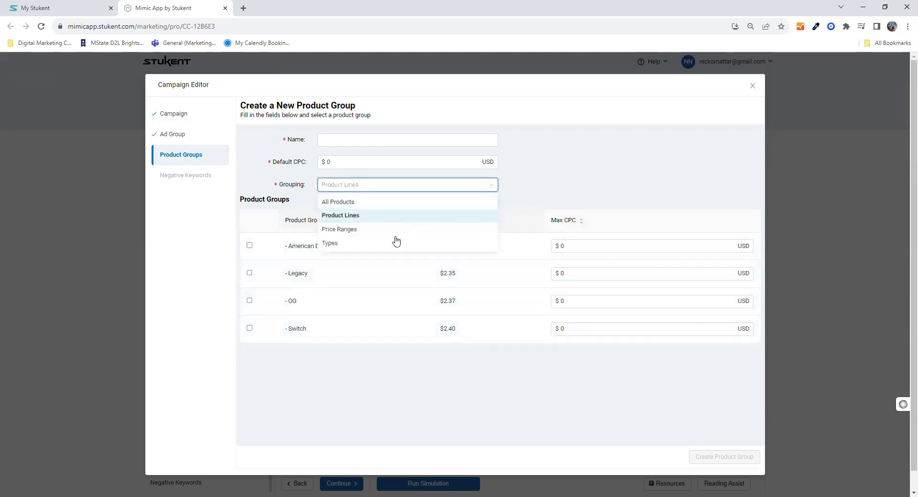
click(396, 247)
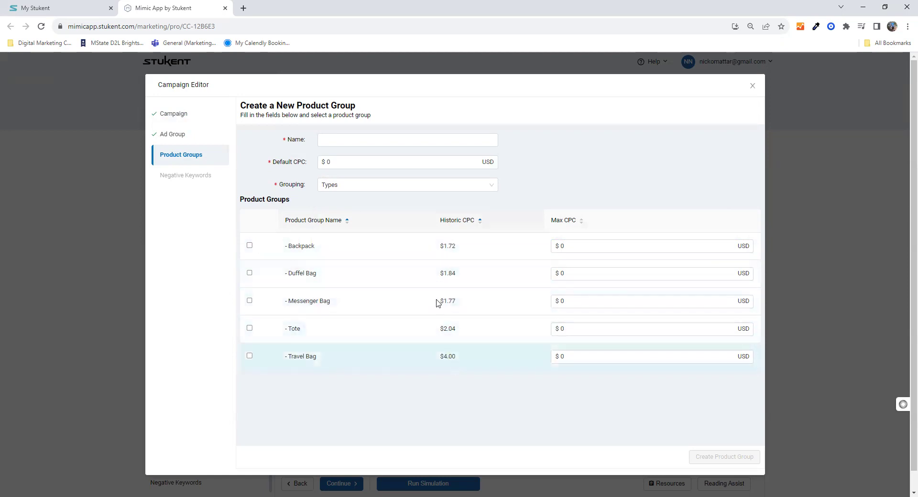
click(385, 190)
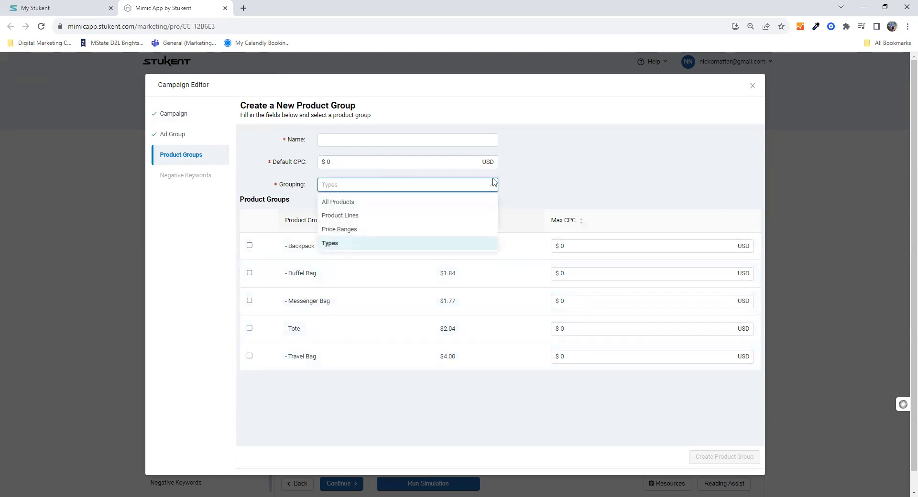
click(583, 185)
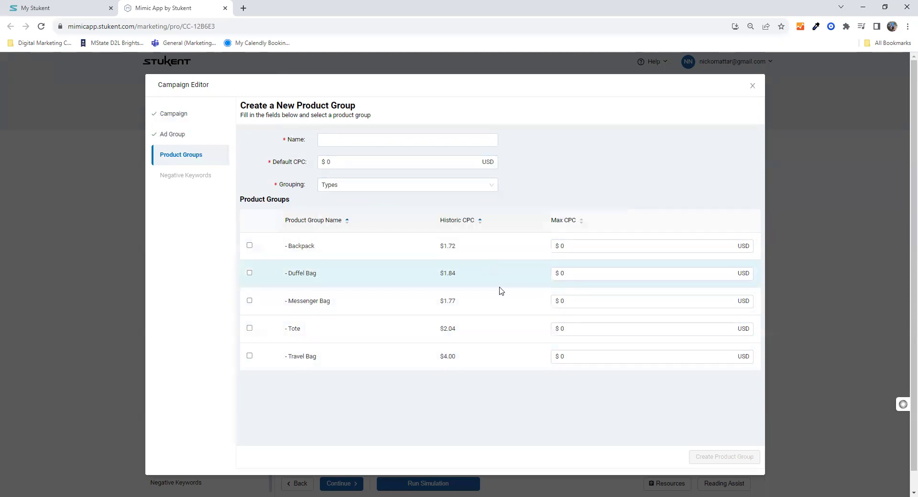
click(382, 193)
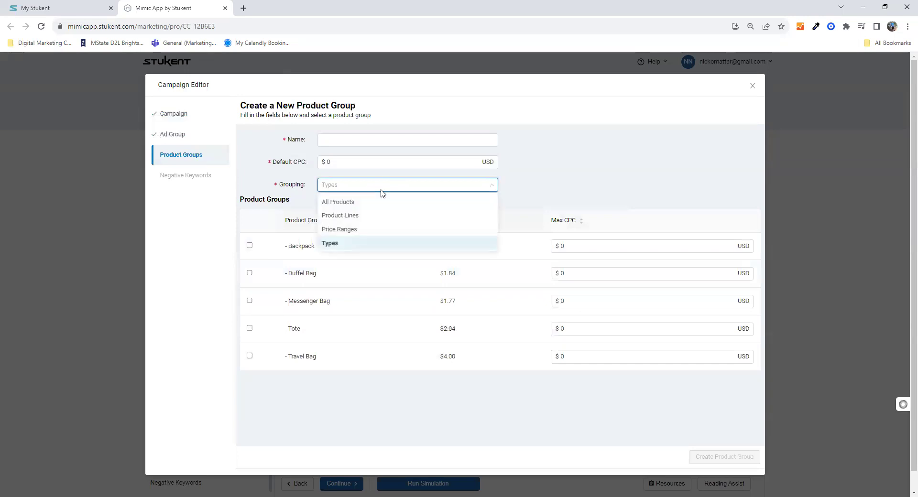
click(553, 178)
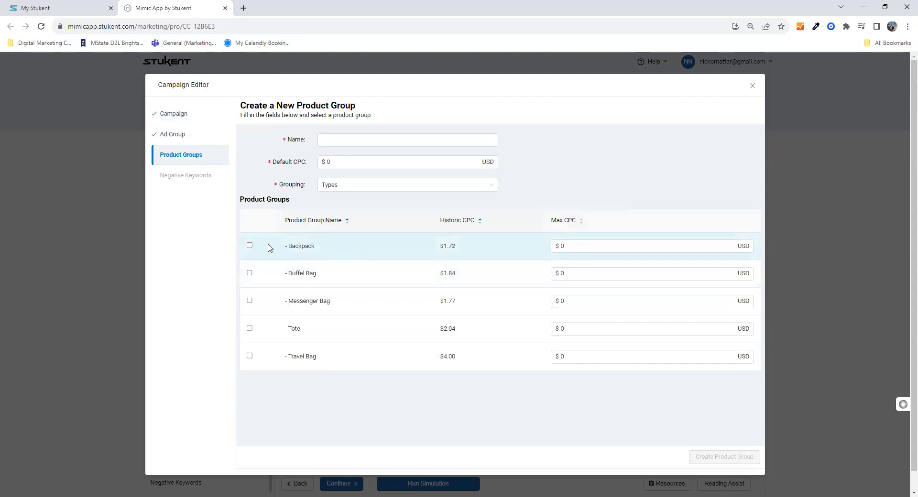
Step: Try including the Backpack product type with a max CPC of $1.72
click(250, 246)
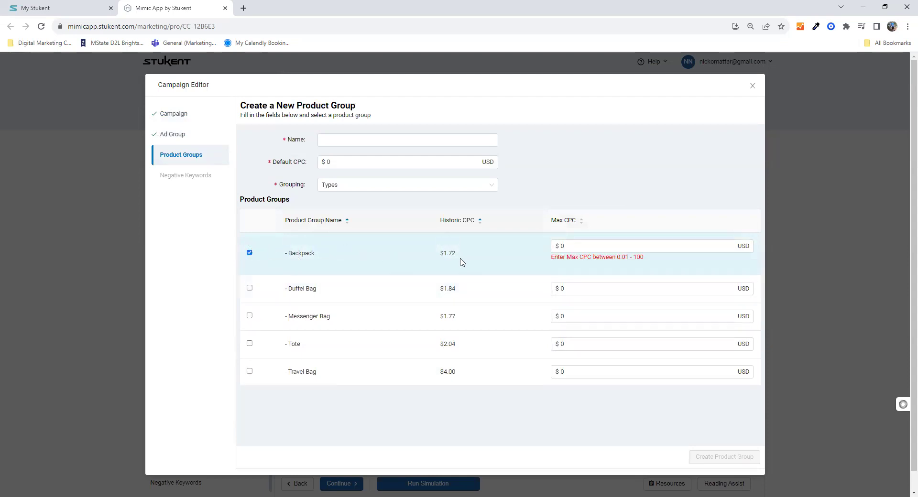
text(1)
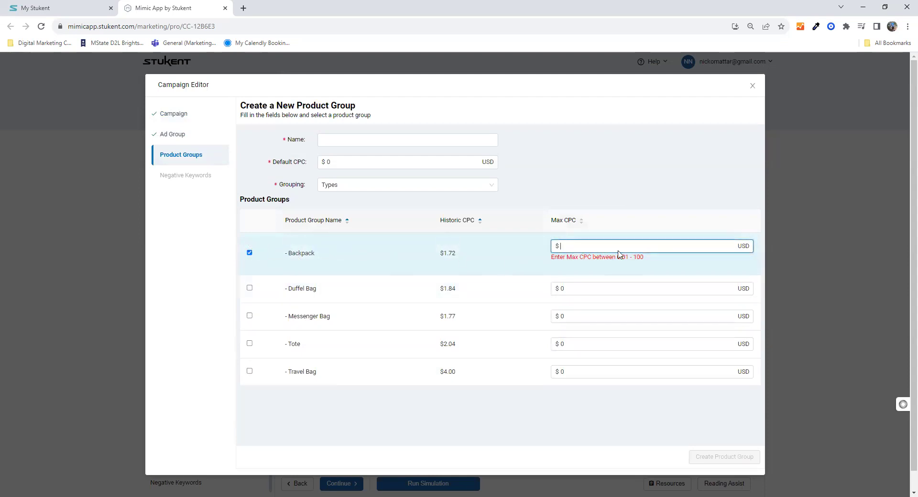
text(.72)
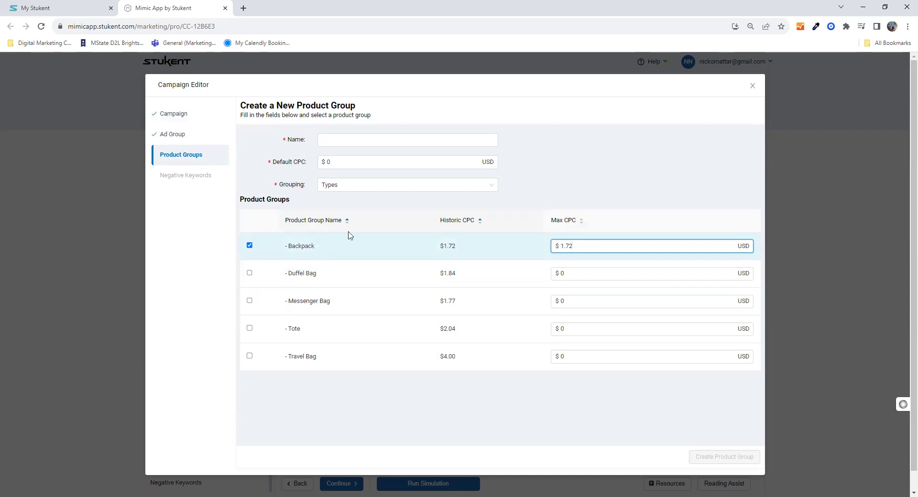
Step: Try the Price Ranges grouping with "$65 or more" at a $2.37 max CPC, reset it to 0, and switch the grouping to Product Lines
click(366, 190)
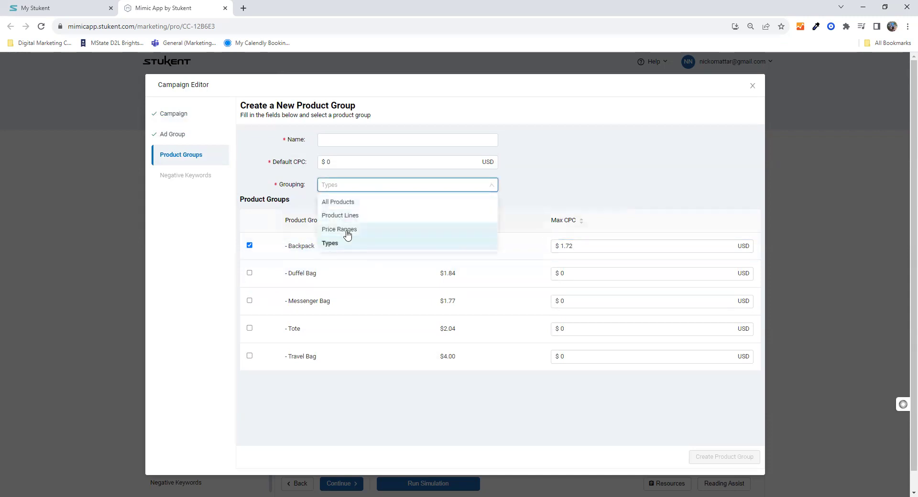
click(345, 231)
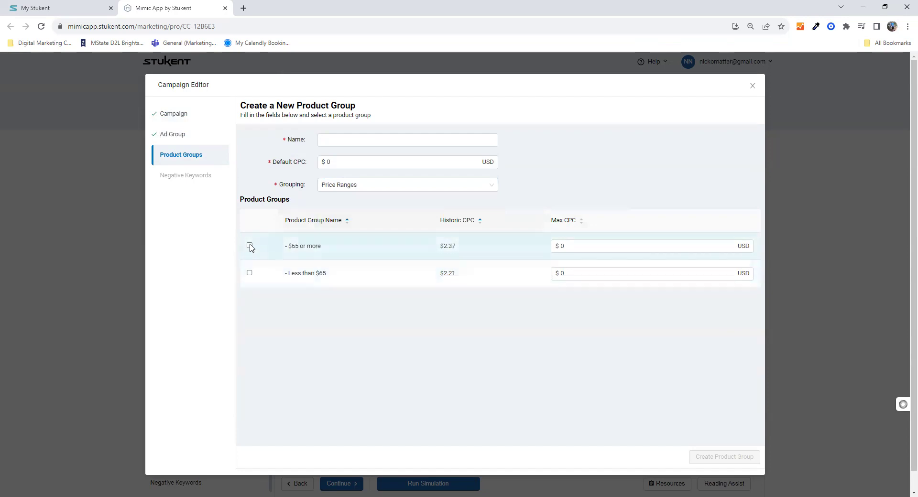
click(249, 245)
click(592, 246)
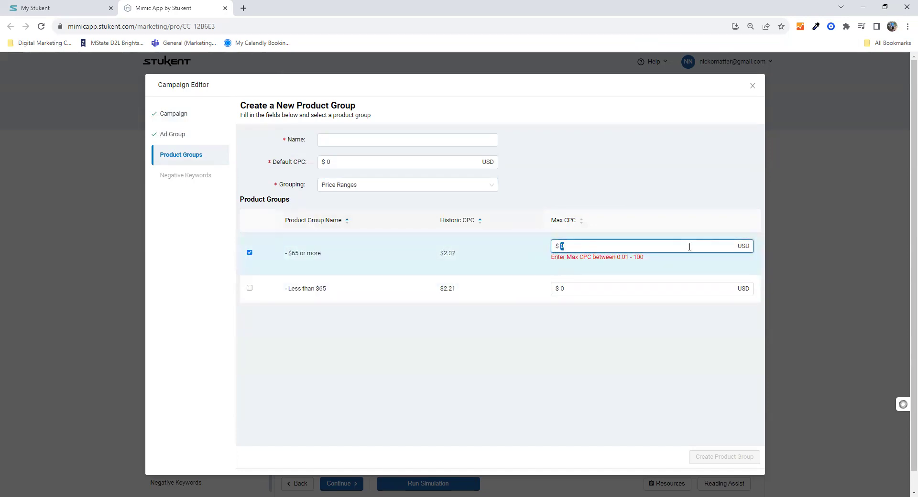
text(2.37)
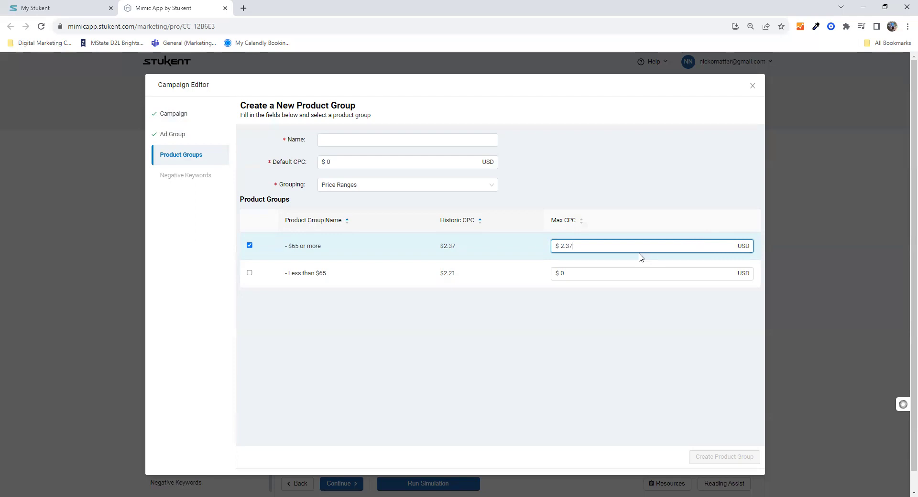
drag(606, 246, 557, 245)
text(0)
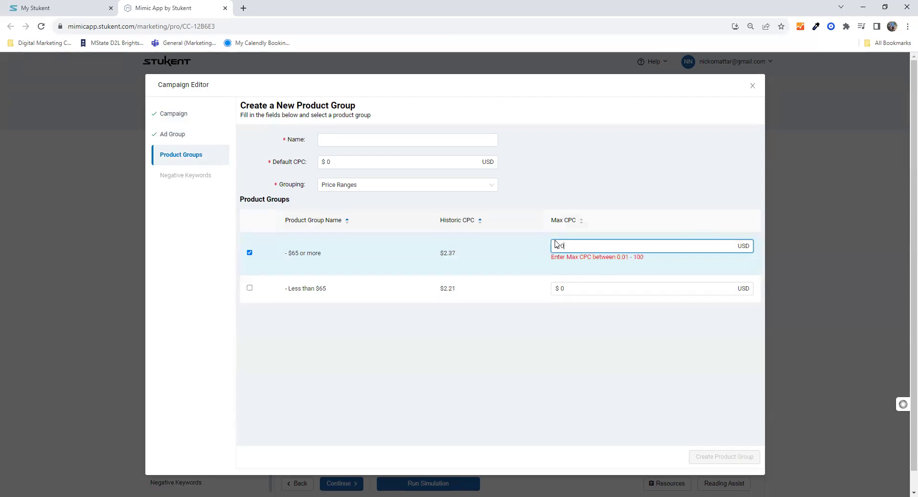
click(372, 185)
click(355, 216)
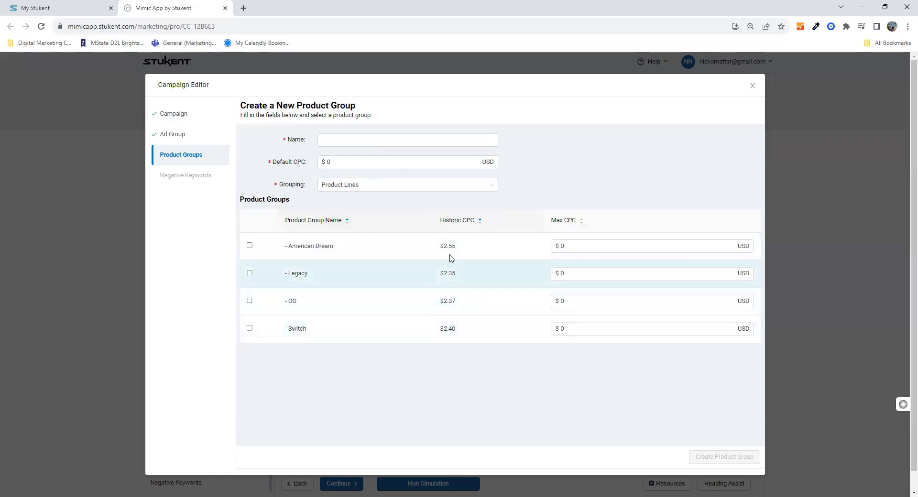
Step: Group the products by Types and select the Backpack, Duffel Bag and Messenger Bag groups
click(360, 184)
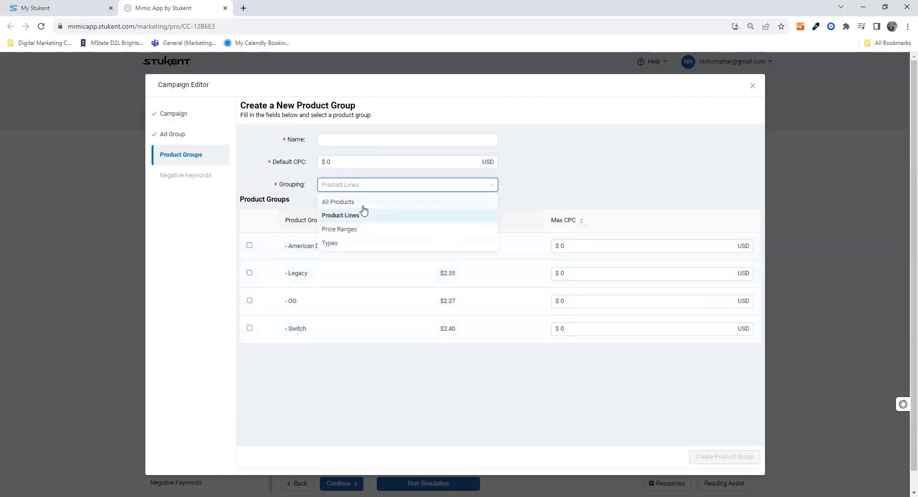
click(348, 245)
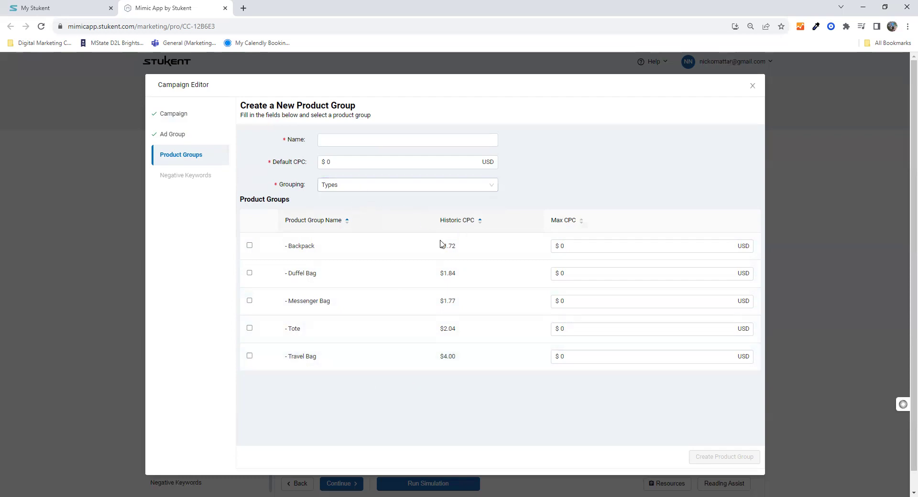
click(249, 245)
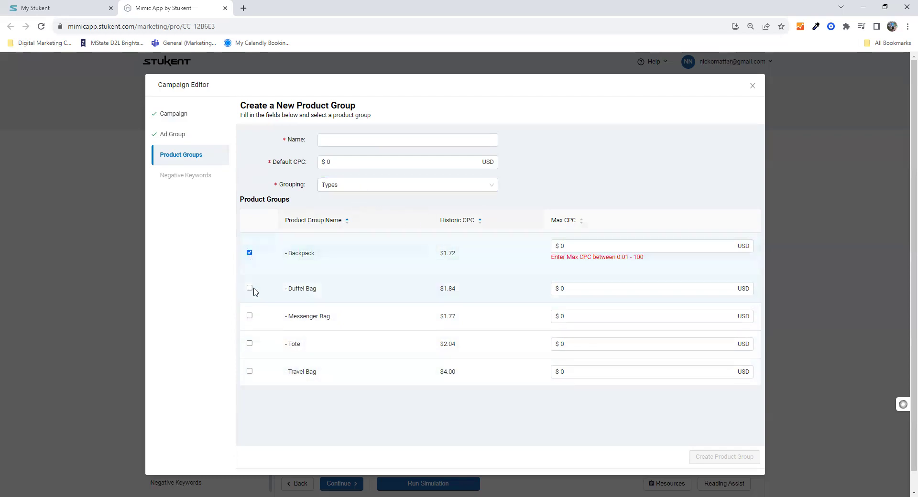
click(249, 288)
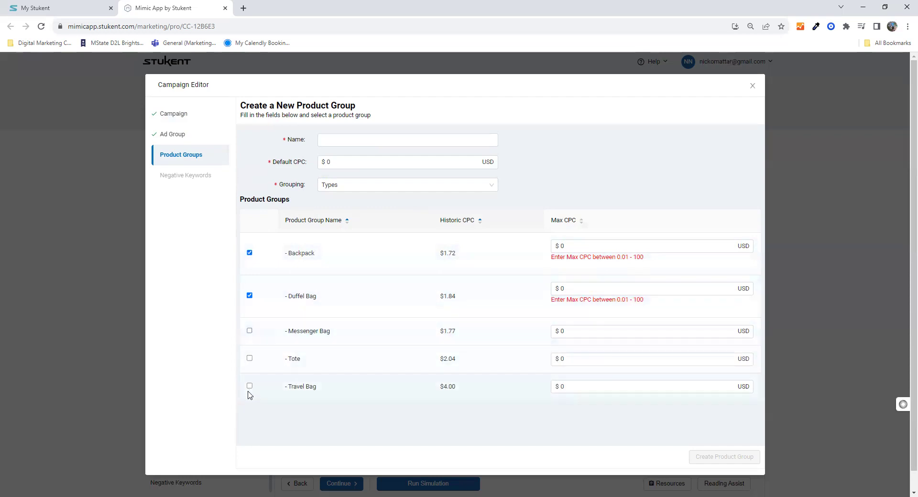
click(249, 331)
drag(597, 246, 538, 249)
Step: Name the new product group "Product Types"
click(361, 140)
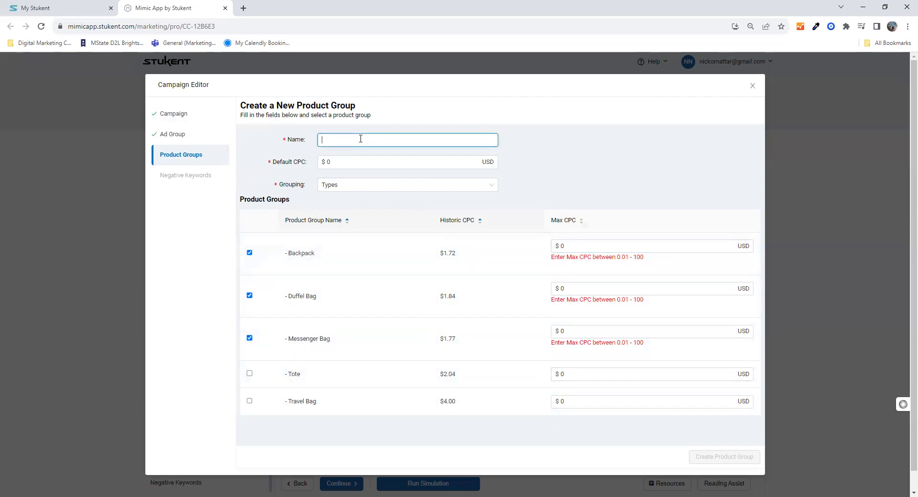
text(Pro)
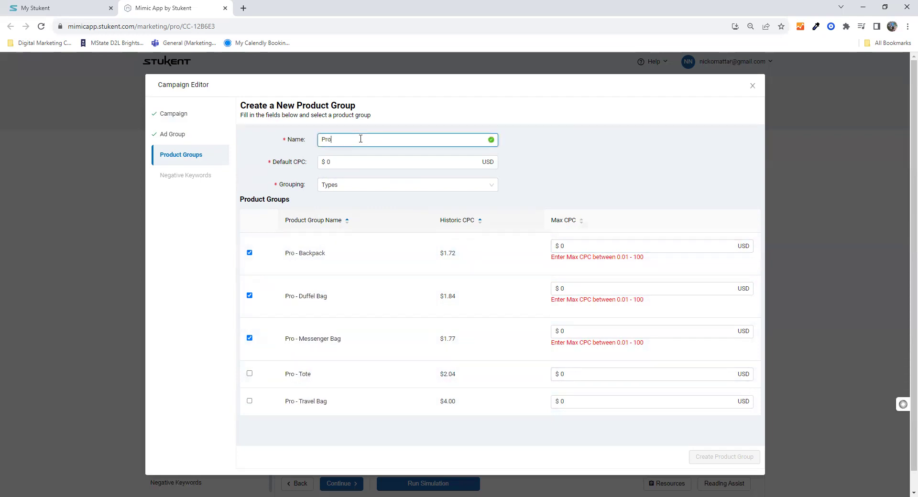
text(duct Types)
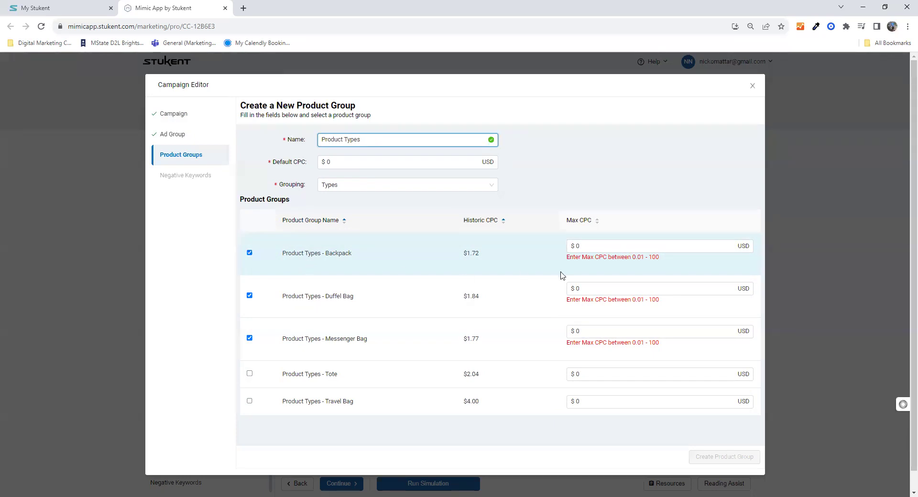
Step: Set the max CPC to $1.90 for Backpack, $2.00 for Duffel Bag and $1.95 for Messenger Bag
click(614, 247)
key(BackSpace)
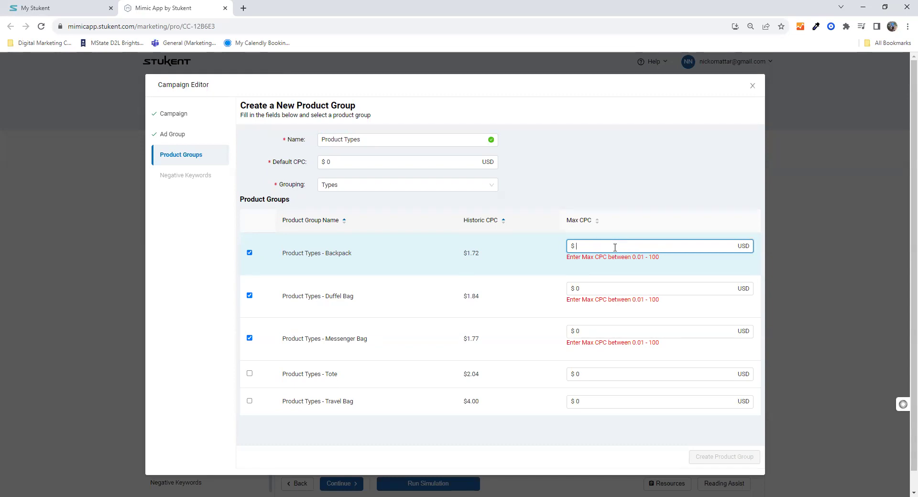
text(1.90)
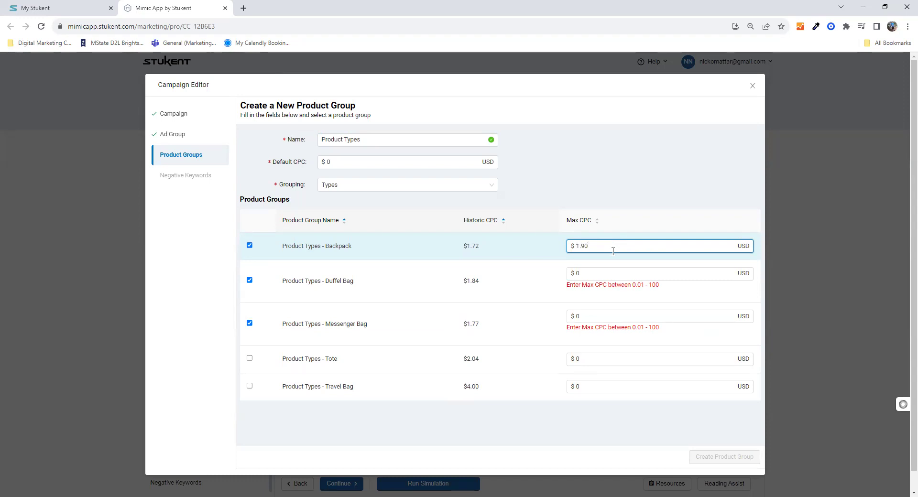
click(609, 274)
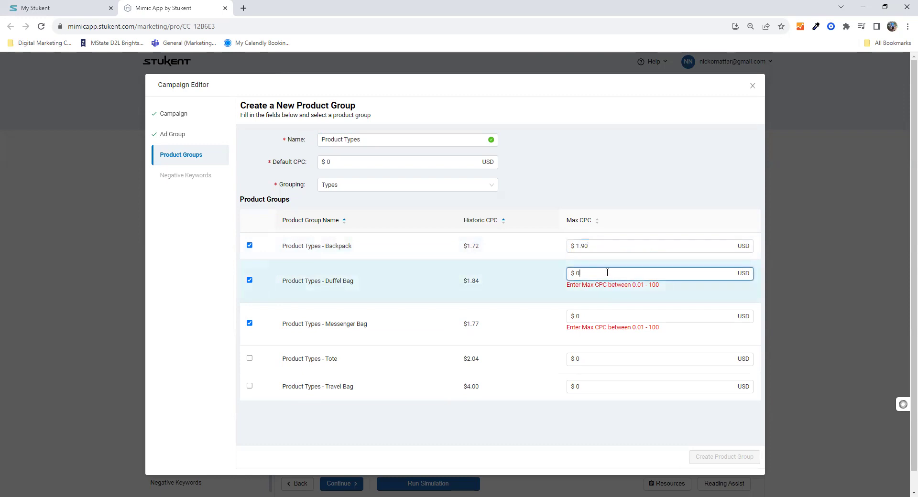
double_click(577, 274)
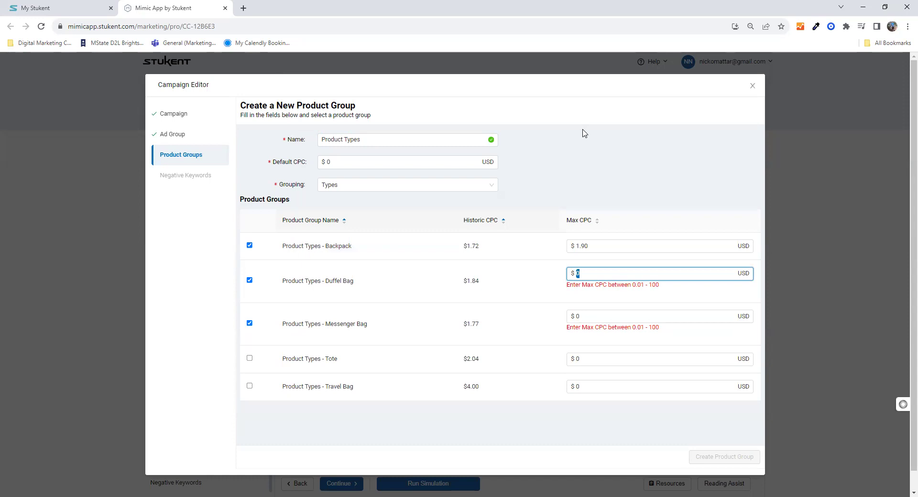
text(2.00)
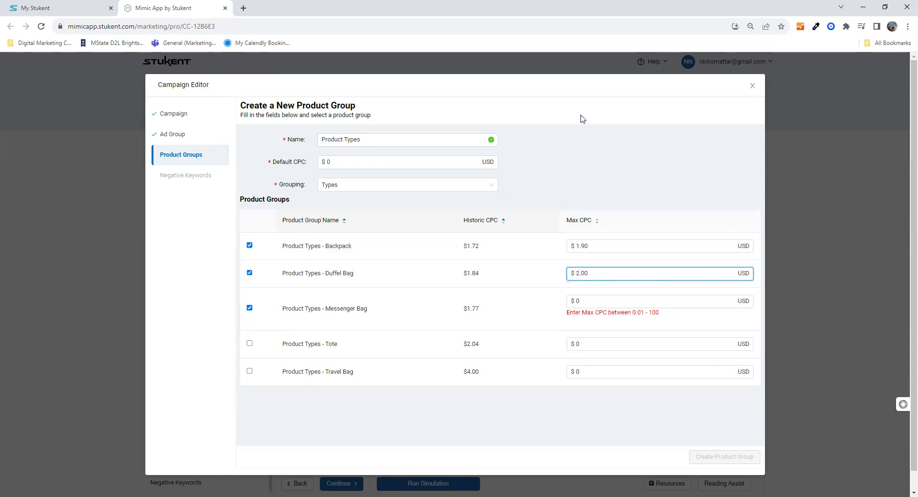
click(615, 306)
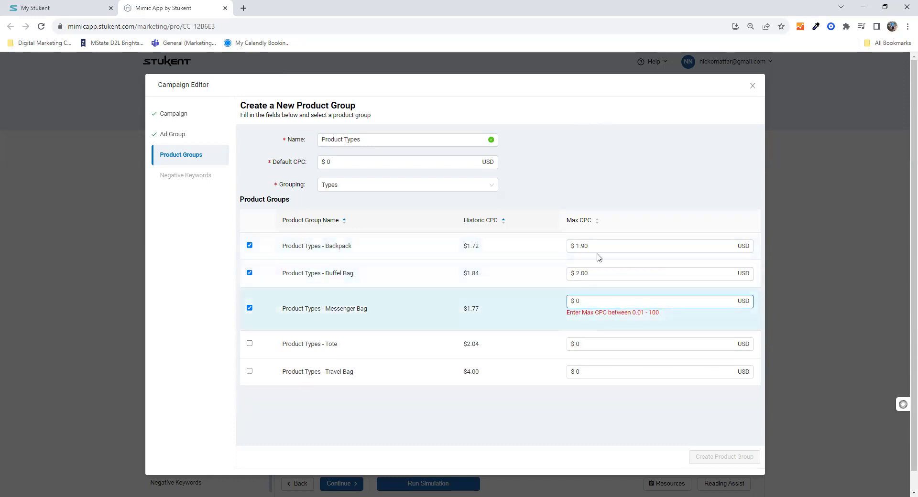
double_click(577, 301)
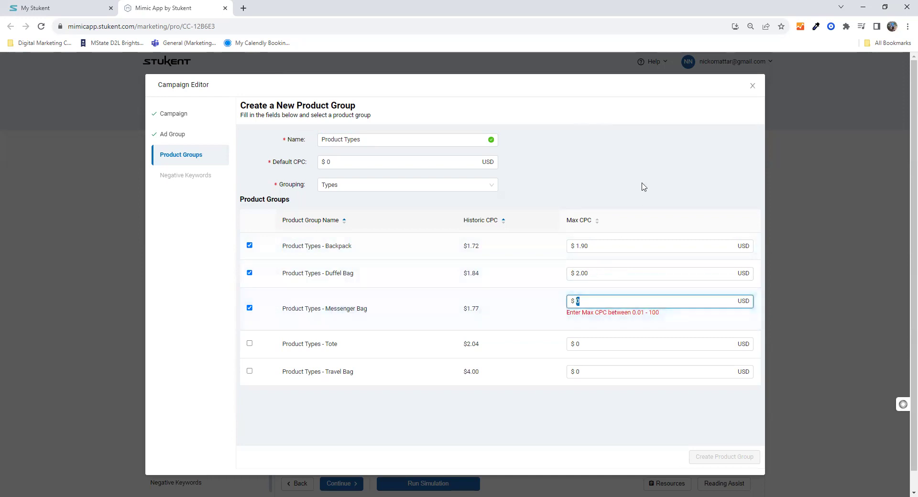
text(1.95)
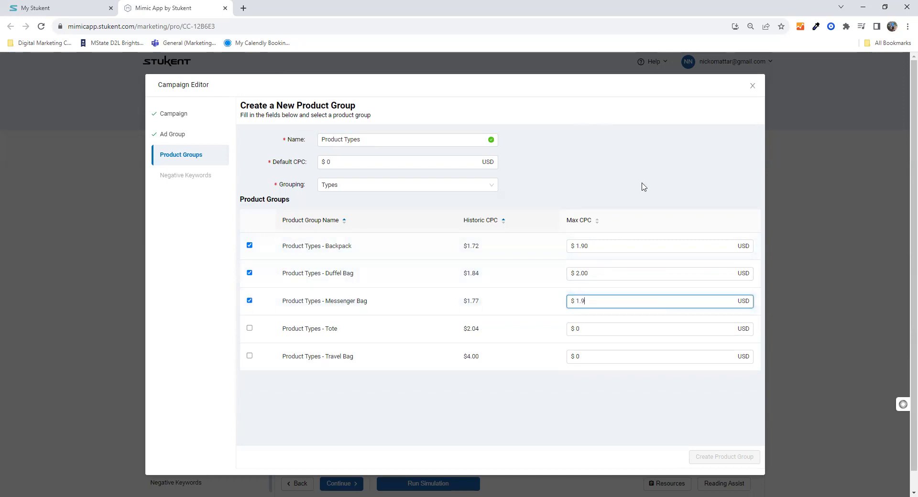
Step: Set the max CPC of the Messenger Bag product group to $2.50
click(630, 199)
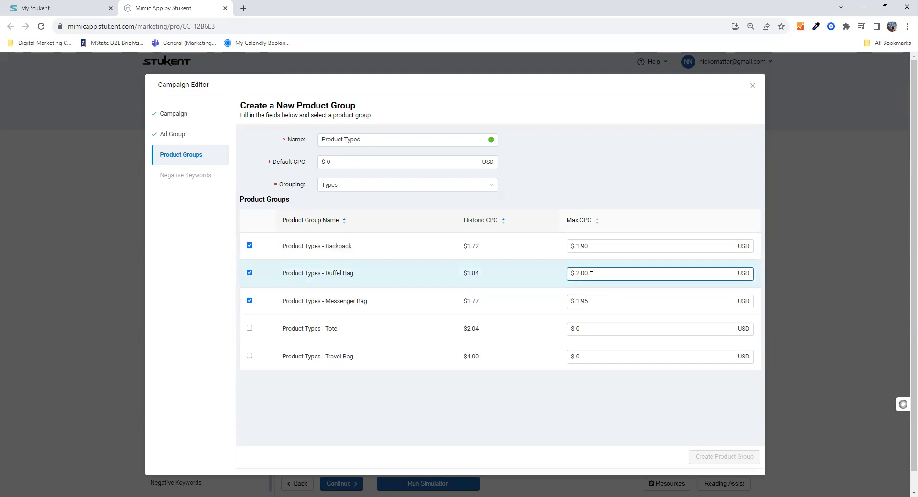
click(600, 302)
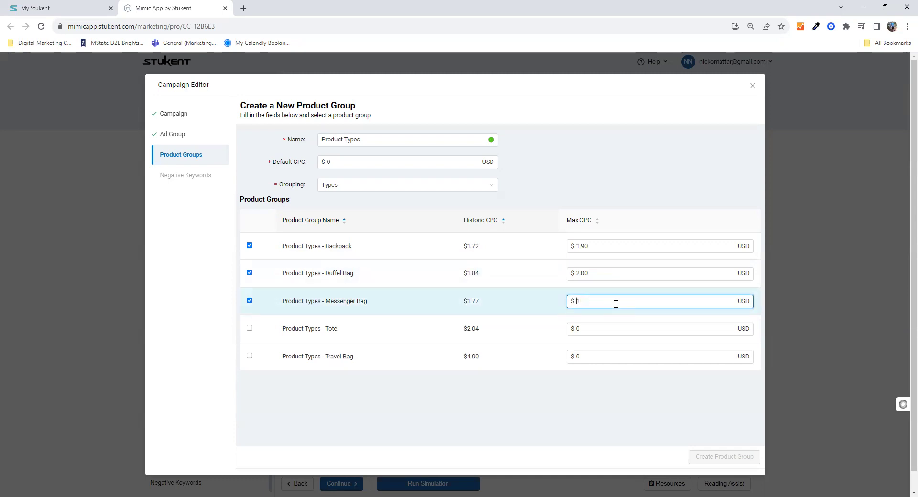
key(BackSpace)
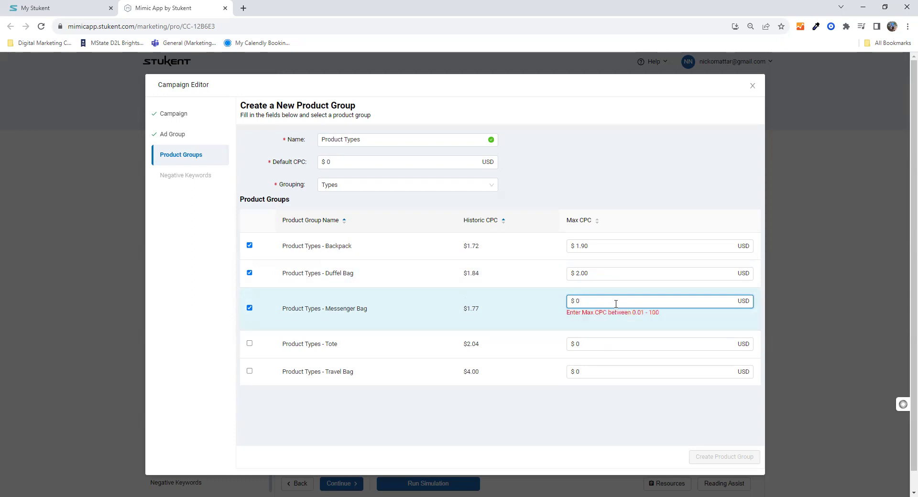
text(2.50)
click(576, 181)
Step: Set the default CPC to $2.00 and create the product group
click(353, 163)
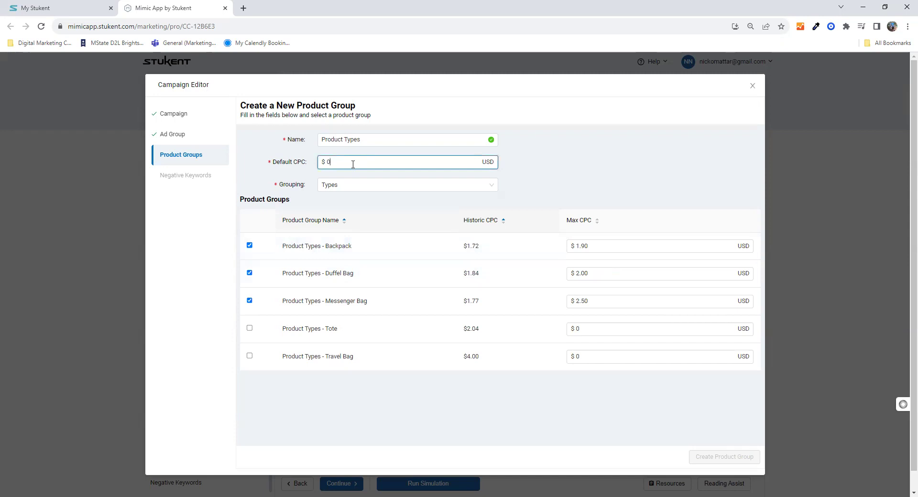
key(BackSpace)
text(2.00)
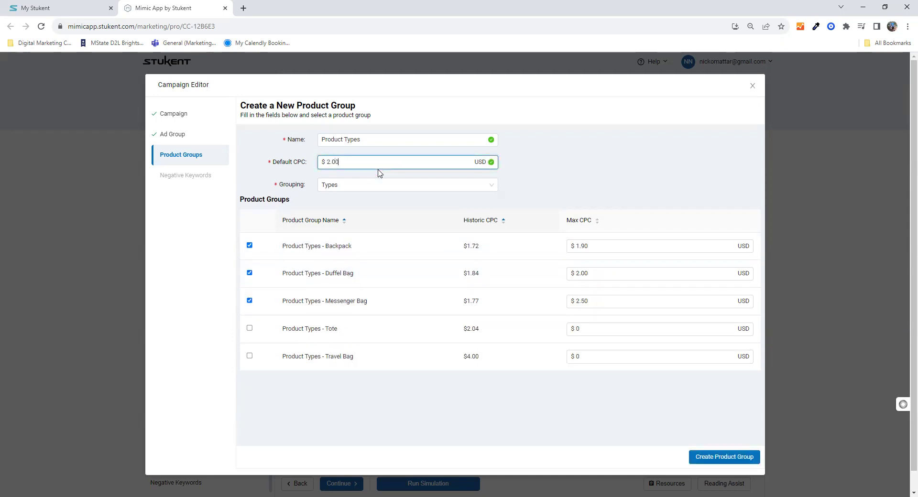
click(634, 171)
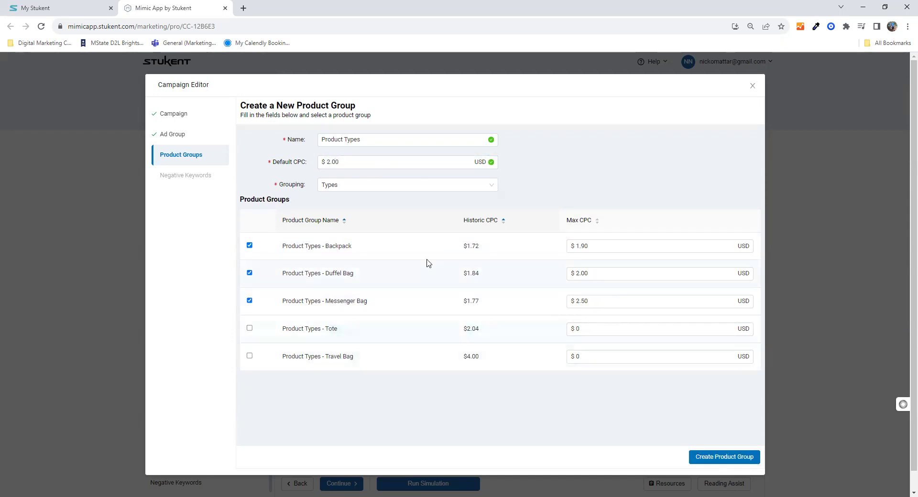
click(740, 460)
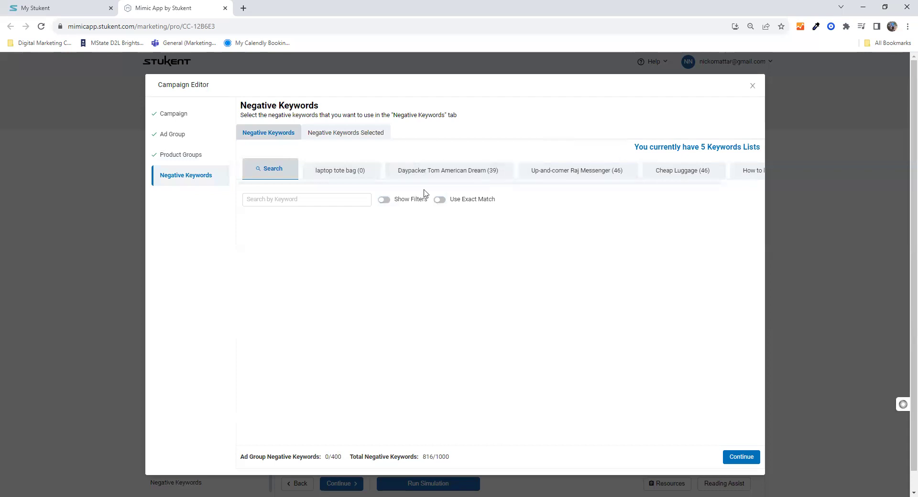
Step: Search the negative keywords for "how to", select the headphone port, backpack disposal and drawstring backpack keywords, and finish the campaign setup
click(319, 199)
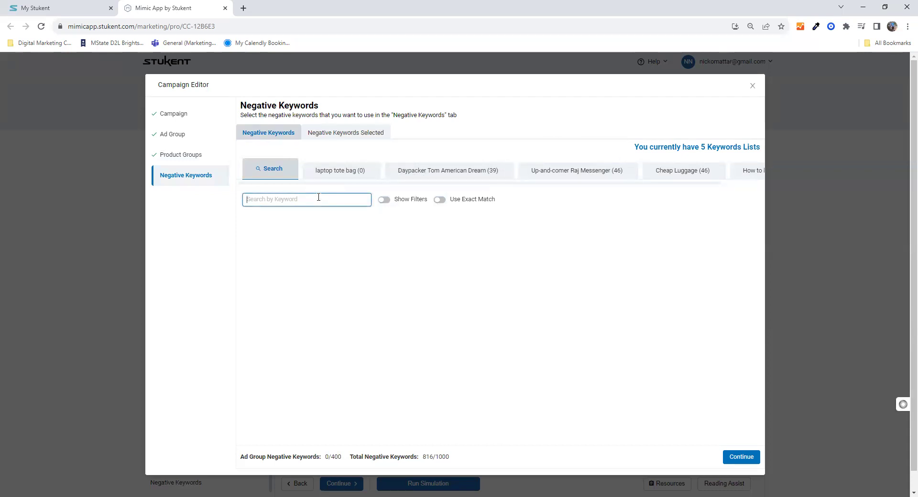
text(how to)
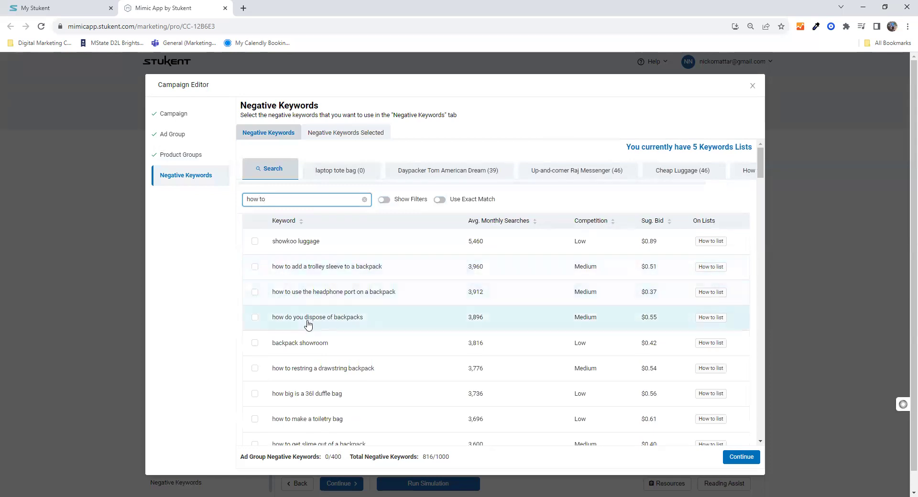
click(254, 318)
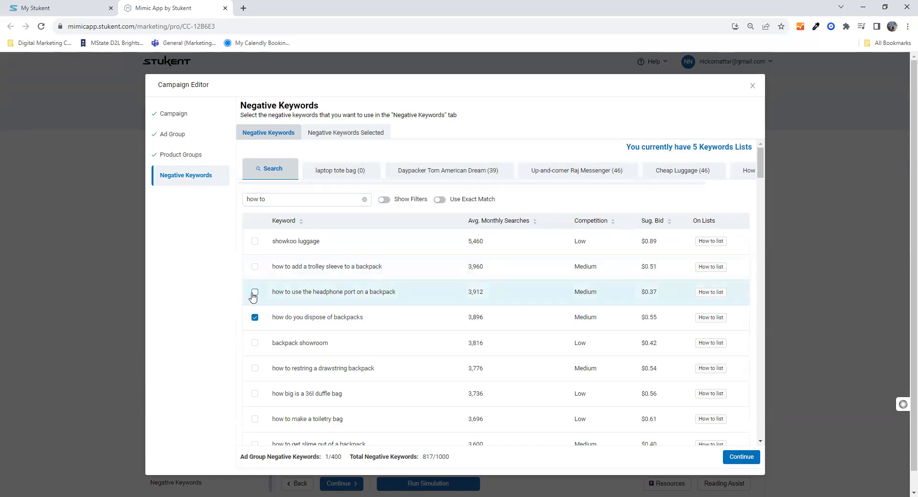
click(254, 294)
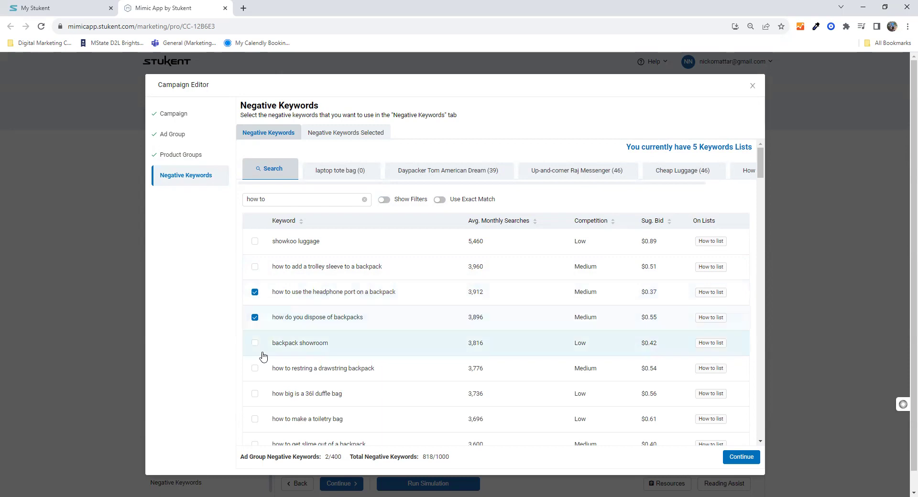
click(256, 370)
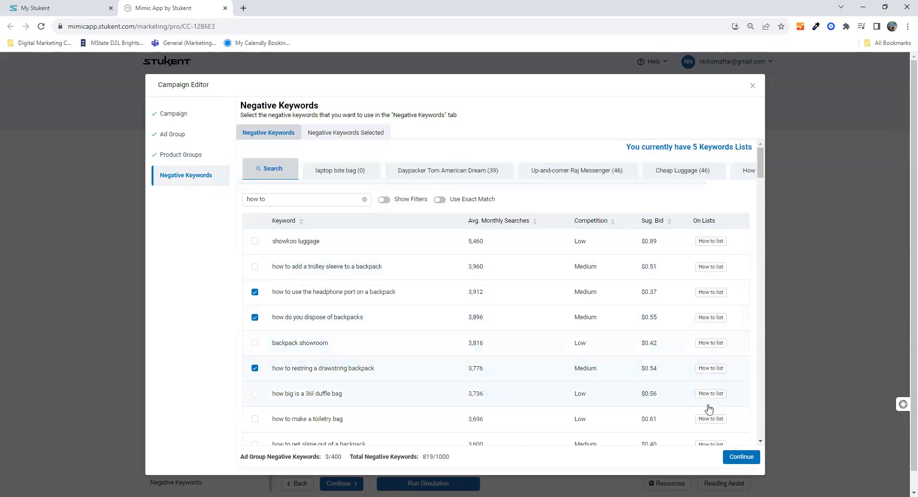
click(741, 458)
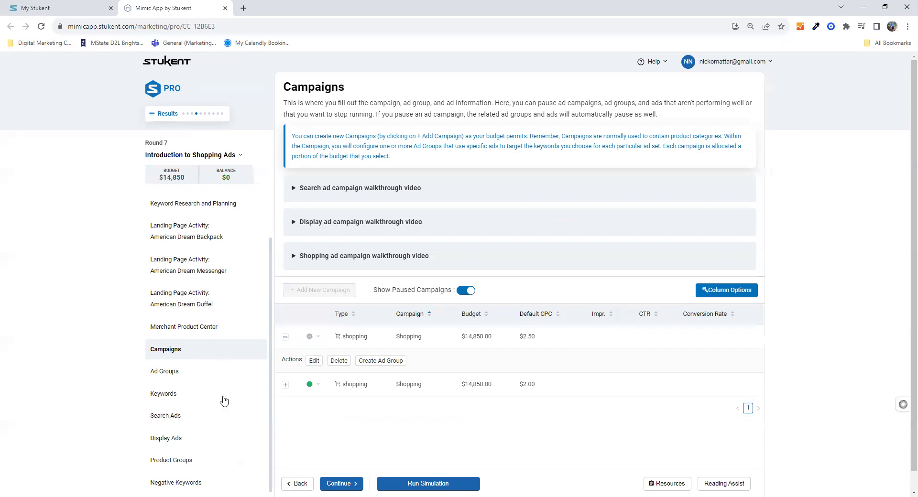
Step: Open the "How to list" keyword list in Keyword Research and Planning
scroll(224, 401, up, 2)
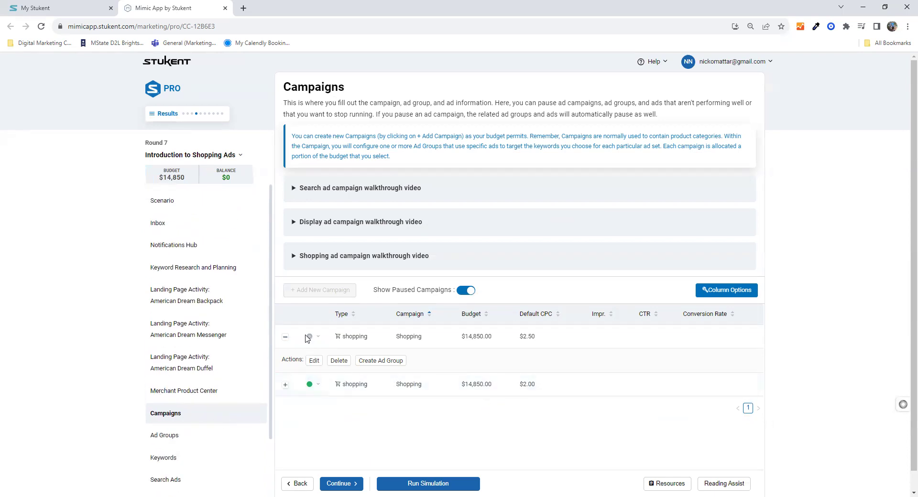
click(211, 271)
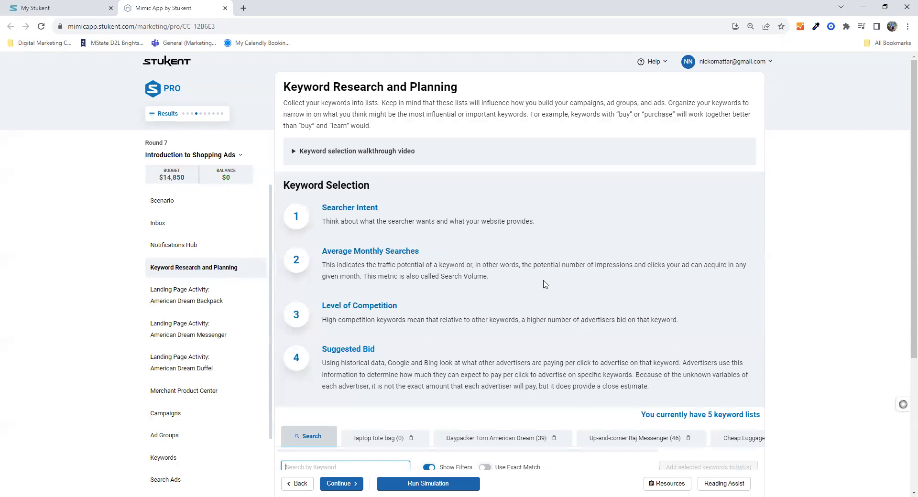
scroll(546, 284, down, 4)
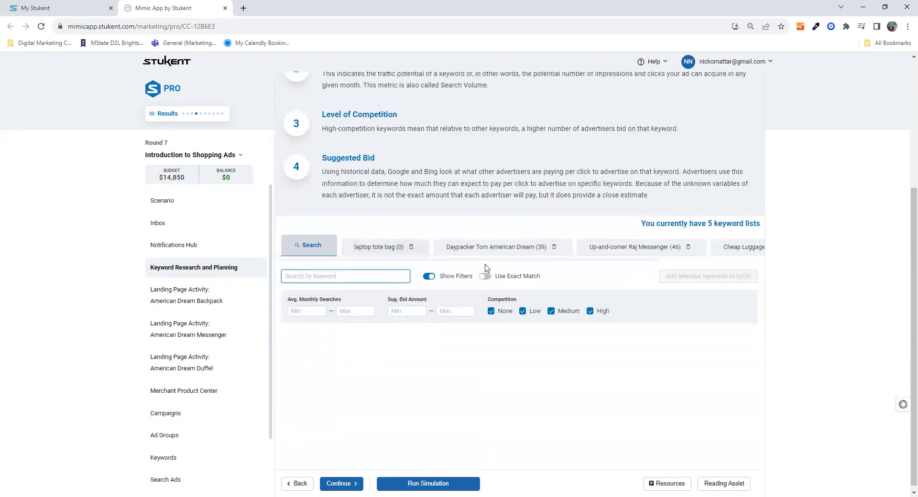
drag(491, 260, 658, 274)
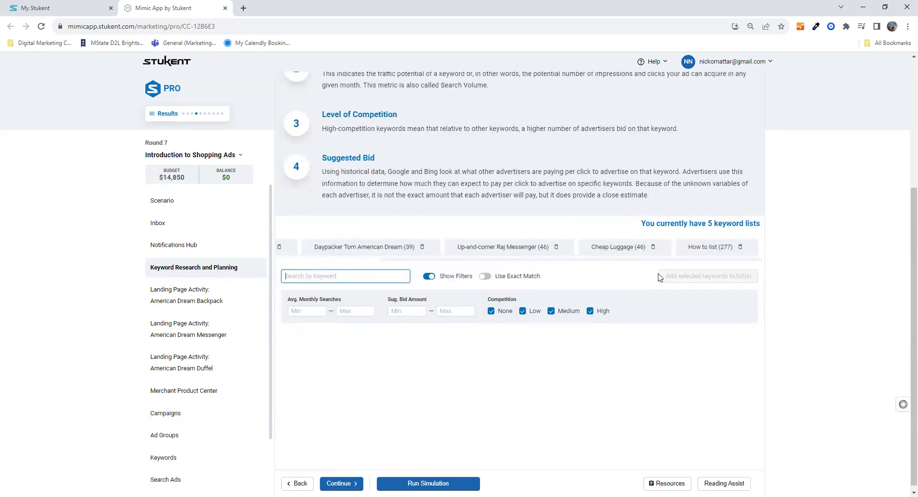
click(702, 248)
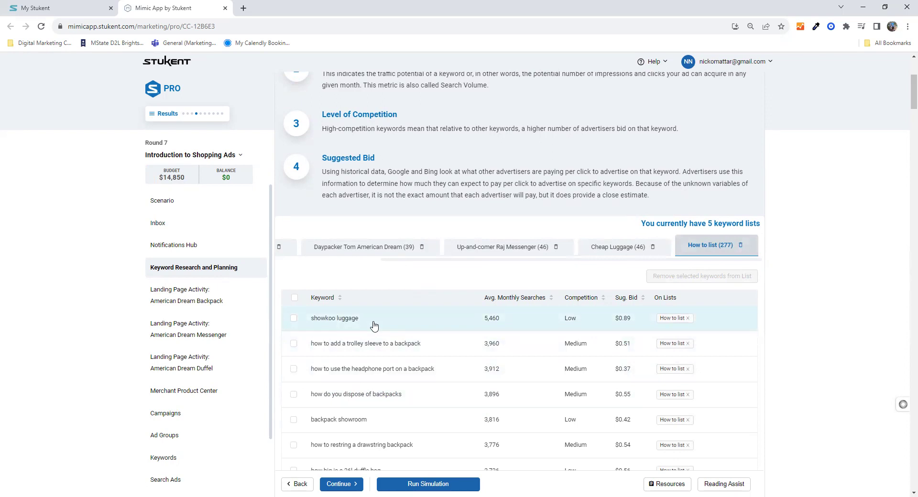
Step: Examine the "How to list" keywords with their monthly searches, competition and suggested bids as negative keyword candidates
scroll(373, 324, down, 1)
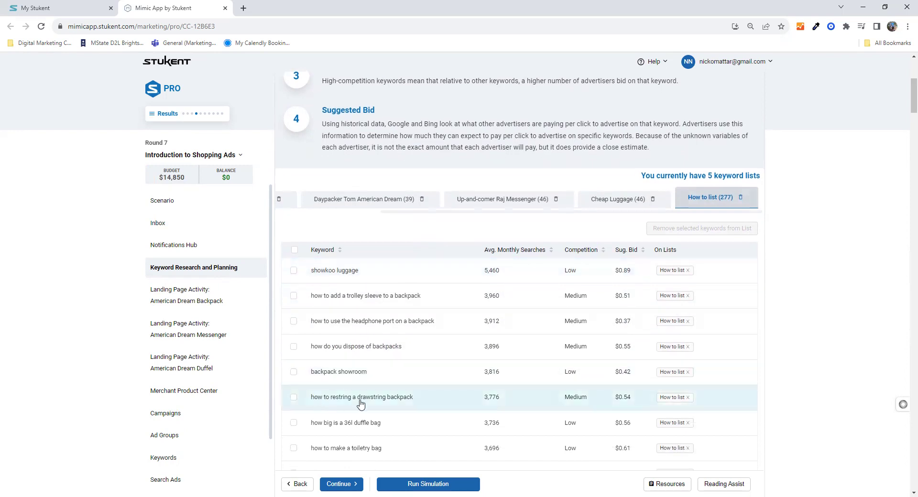
scroll(361, 407, down, 4)
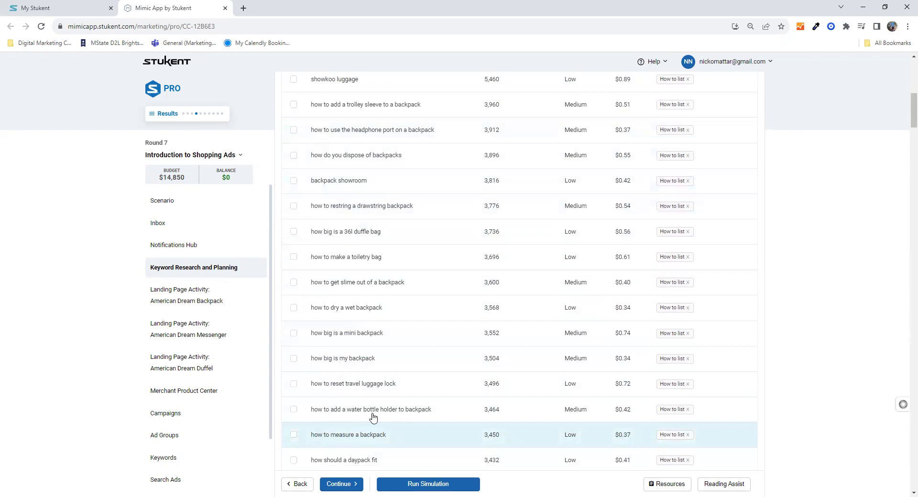
scroll(364, 396, up, 6)
scroll(364, 396, down, 3)
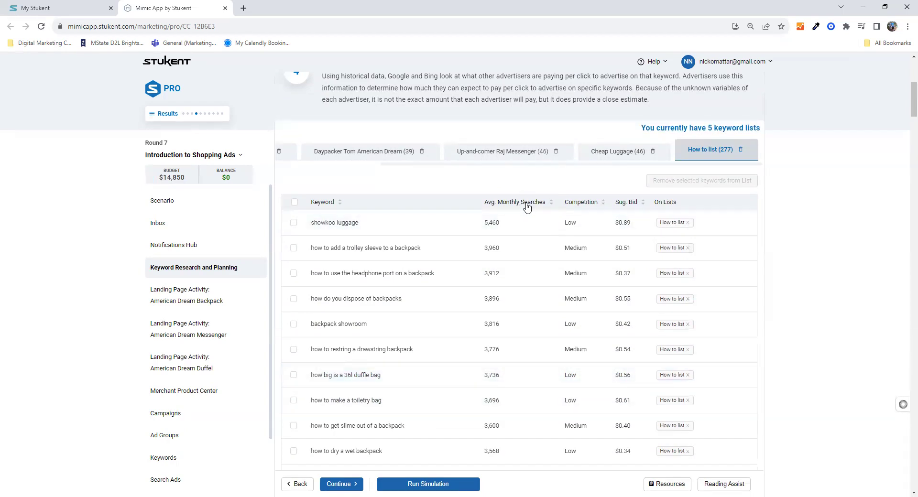
scroll(524, 321, down, 6)
scroll(508, 344, down, 4)
scroll(509, 344, up, 8)
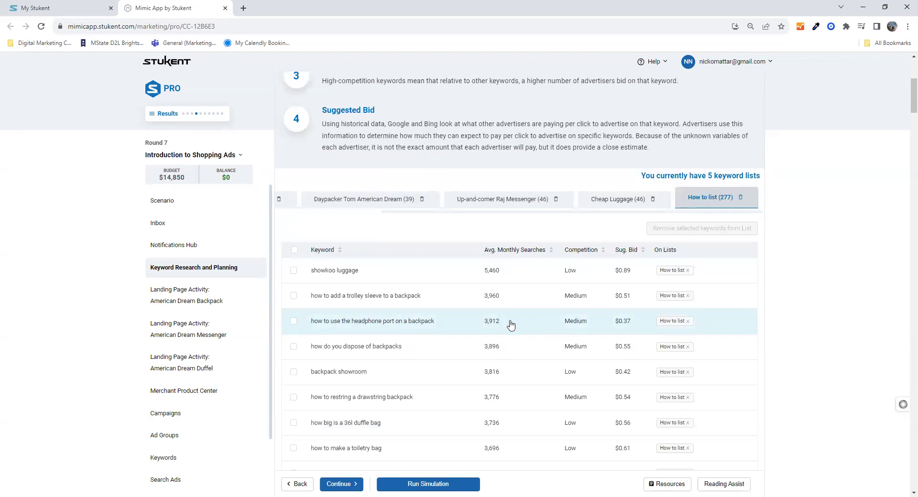
scroll(511, 324, down, 13)
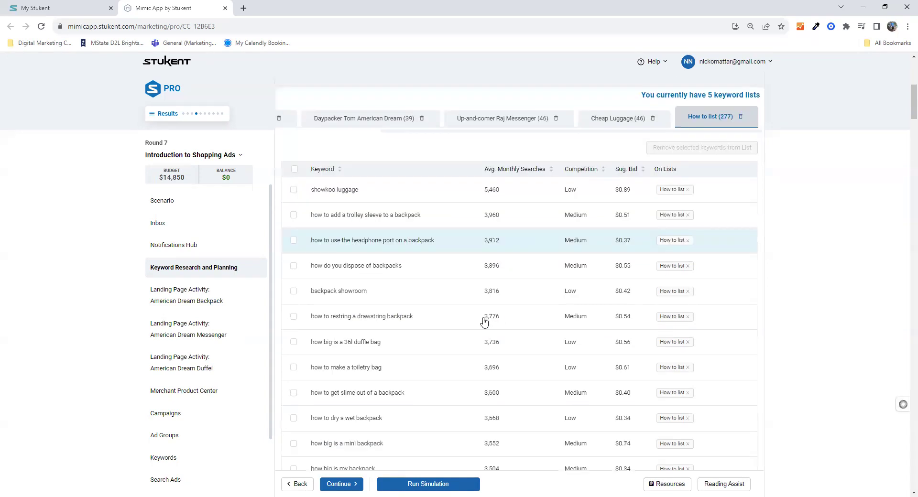
scroll(323, 276, up, 3)
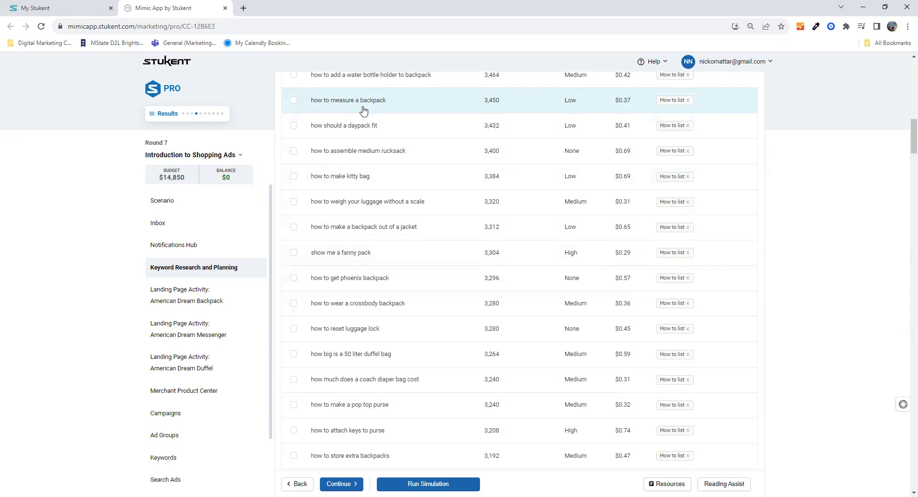
scroll(437, 196, up, 10)
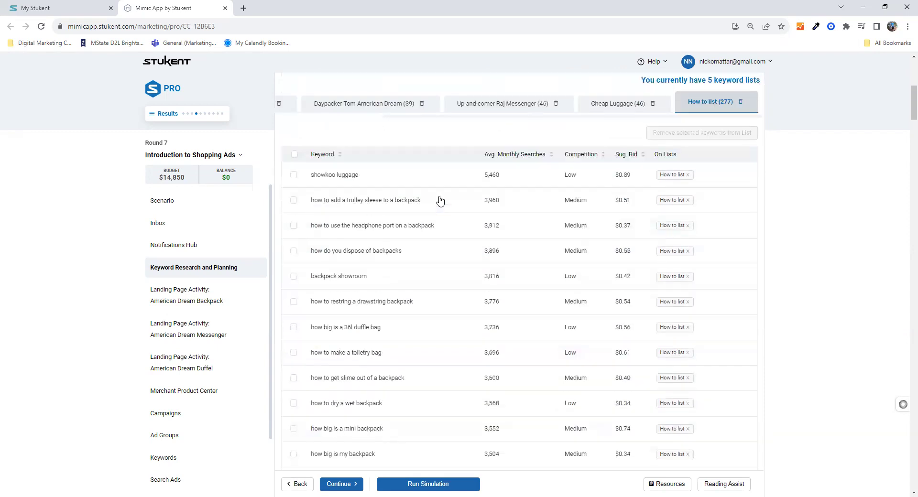
scroll(399, 366, down, 1)
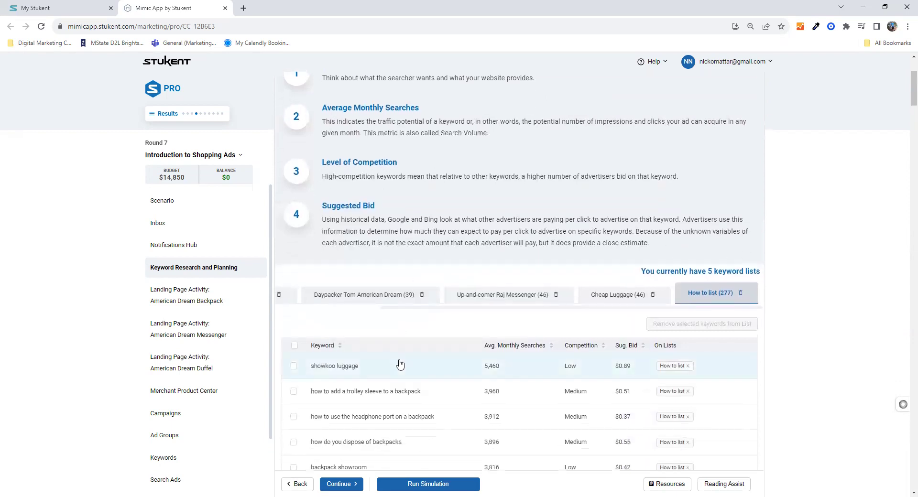
scroll(420, 377, down, 1)
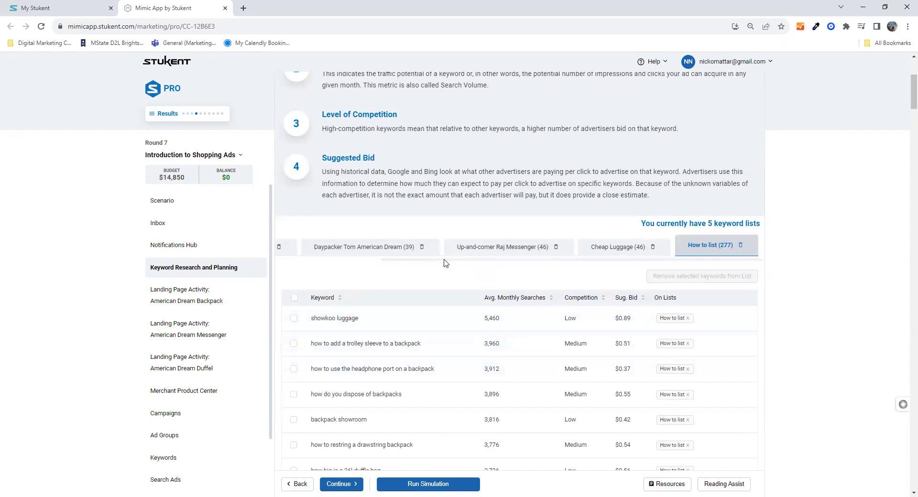
Step: Go back to the keyword search and look up keywords containing "buy"
drag(447, 261, 301, 249)
click(302, 248)
click(353, 278)
text(b)
text(uhi)
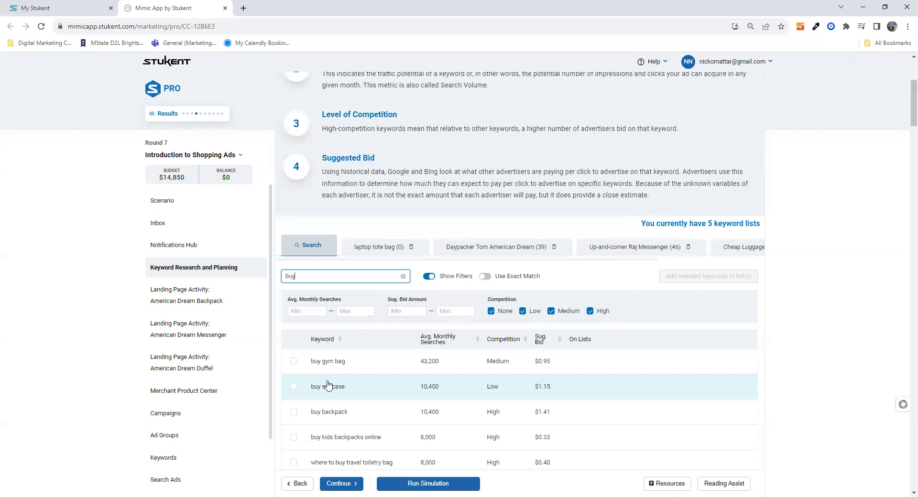
Step: Reopen the "How to list" from the saved keyword lists
scroll(216, 375, down, 4)
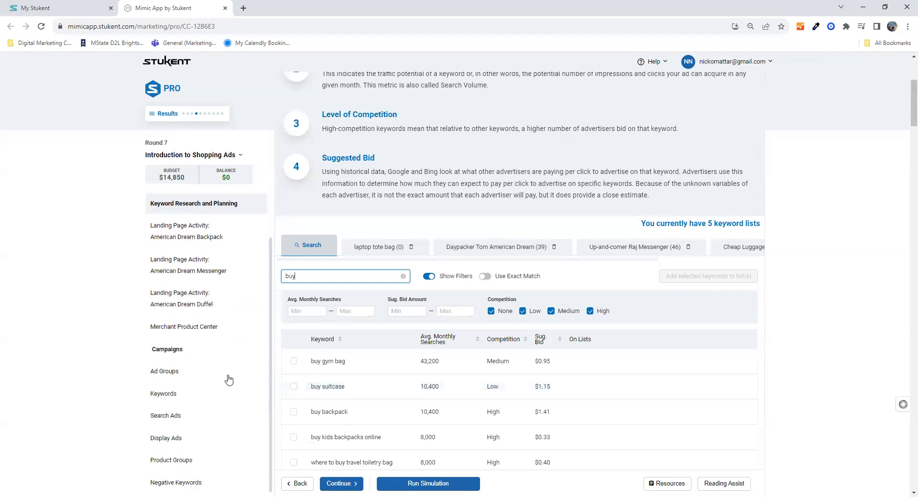
scroll(449, 311, up, 2)
drag(651, 262, 795, 270)
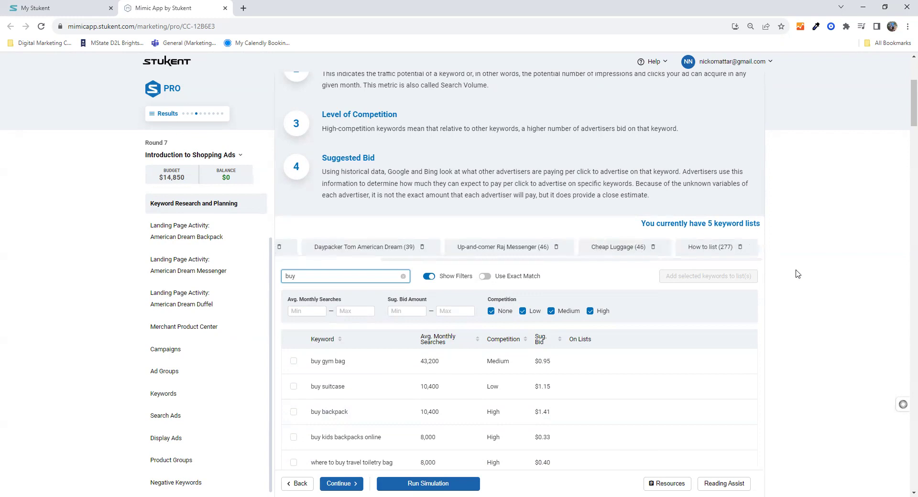
click(711, 246)
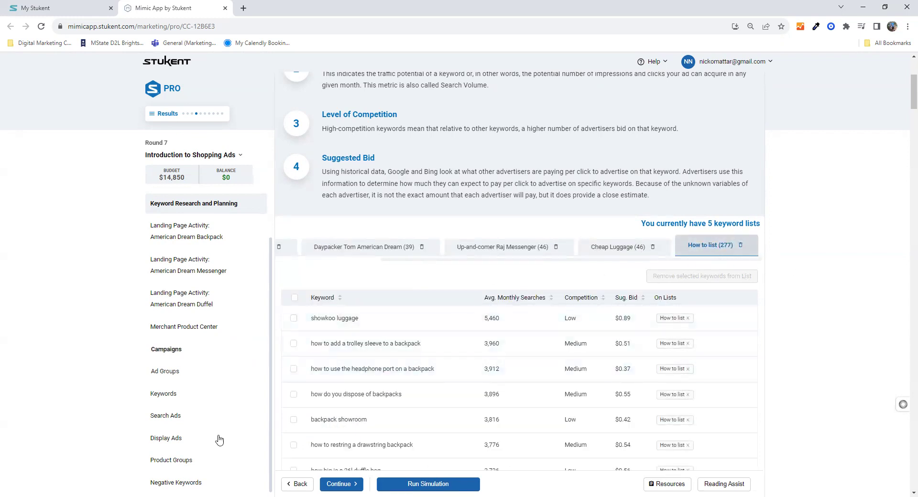
Step: Show the available actions for the Backpack entry in Product Groups, and open the Ad Groups page
click(186, 461)
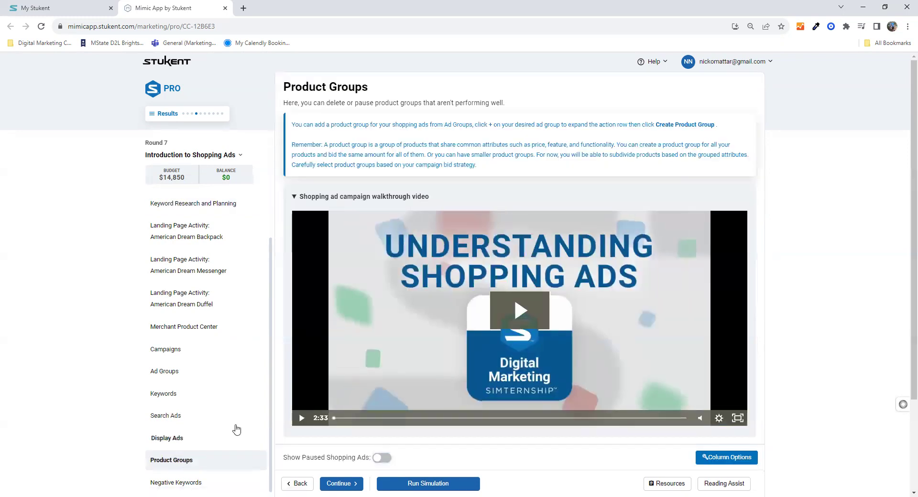
scroll(328, 430, down, 3)
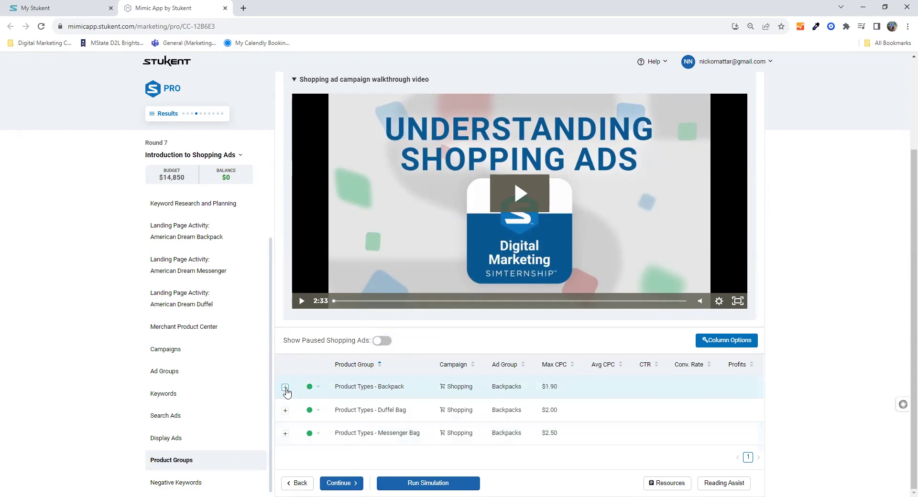
click(285, 388)
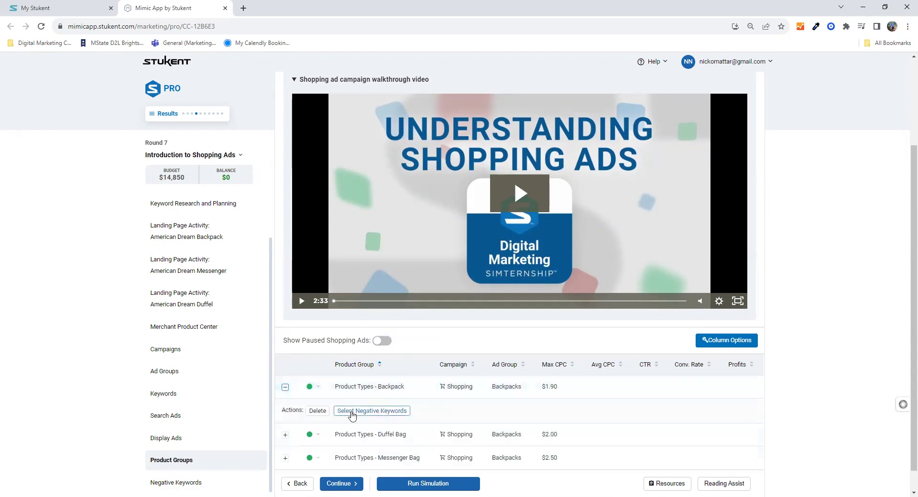
click(167, 373)
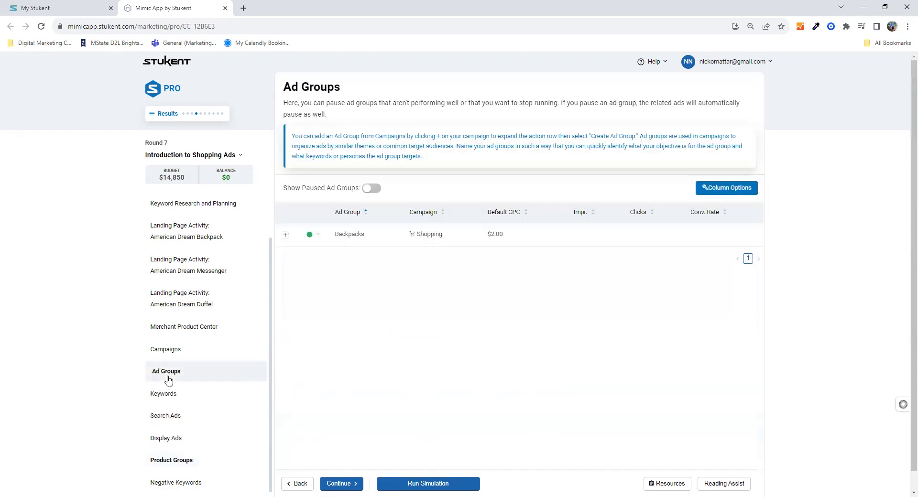
Step: Try to select every keyword in the "How to list" as negative keywords for the Backpacks ad group
click(285, 235)
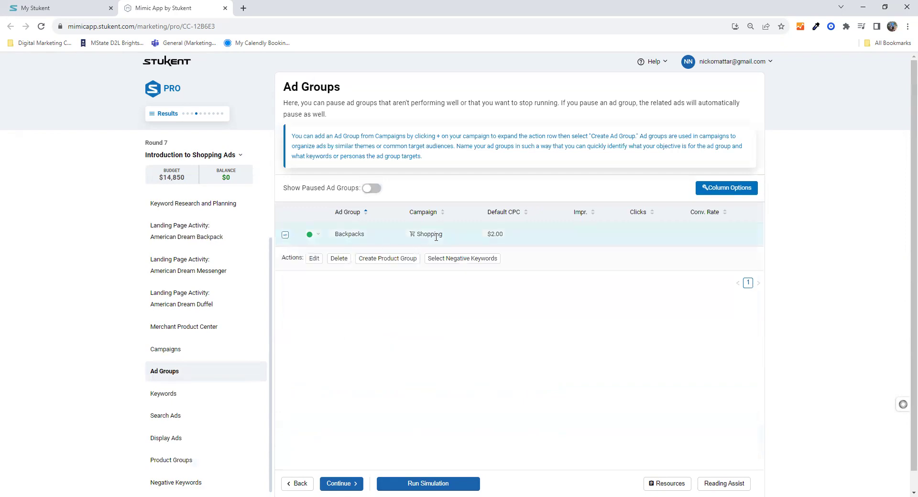
click(467, 263)
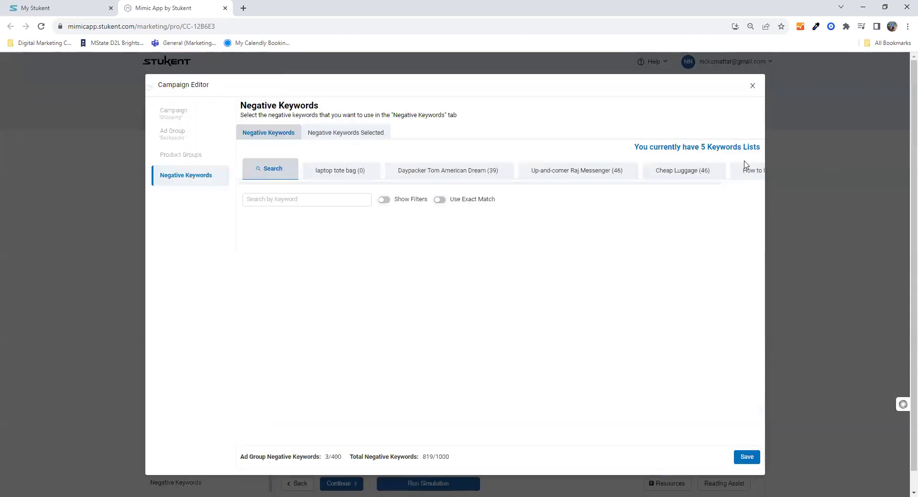
click(747, 171)
click(255, 201)
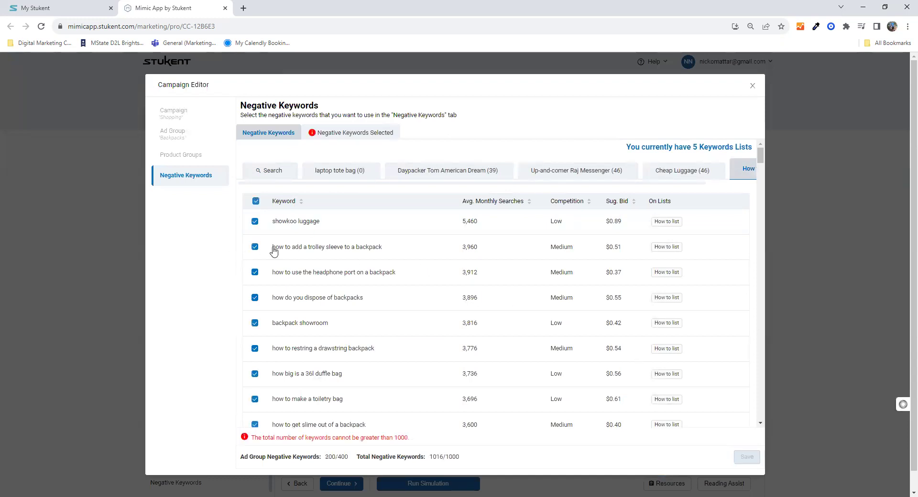
Step: Review the selected negative keywords and the "How to list" entries, and close the Campaign Editor without saving
click(347, 137)
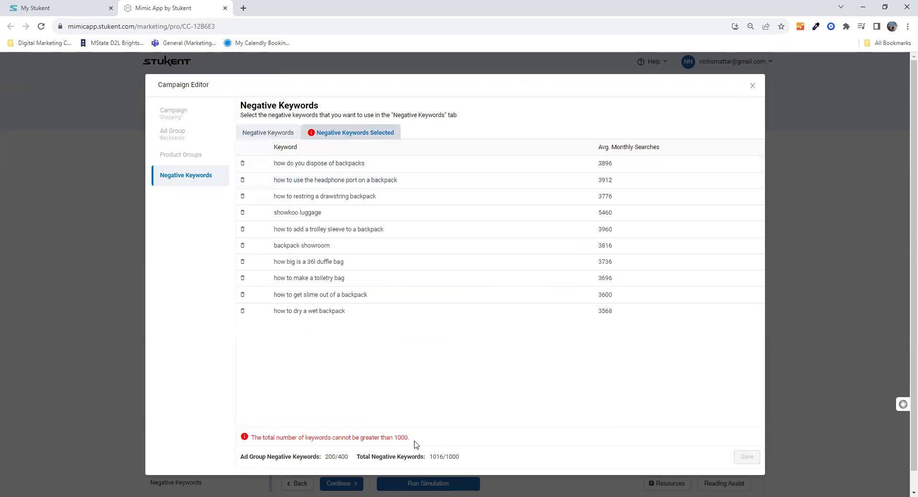
click(276, 133)
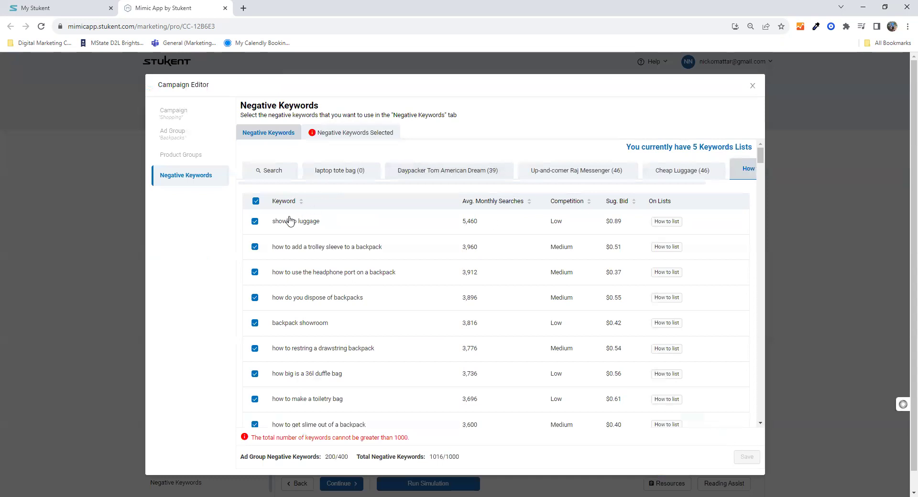
scroll(260, 336, down, 10)
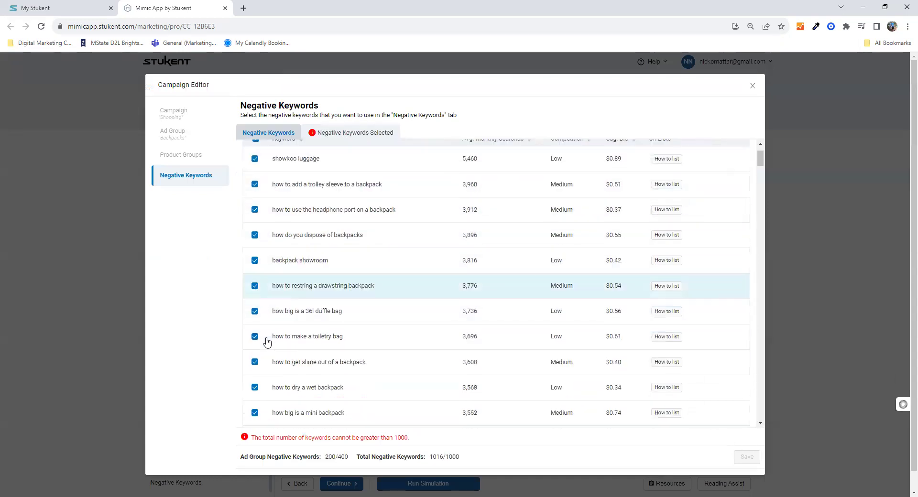
scroll(278, 268, down, 8)
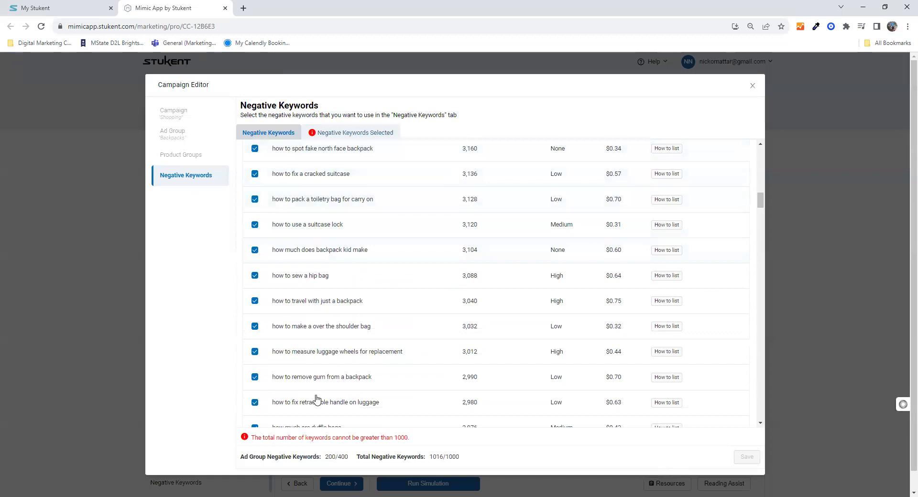
scroll(317, 401, down, 5)
click(753, 86)
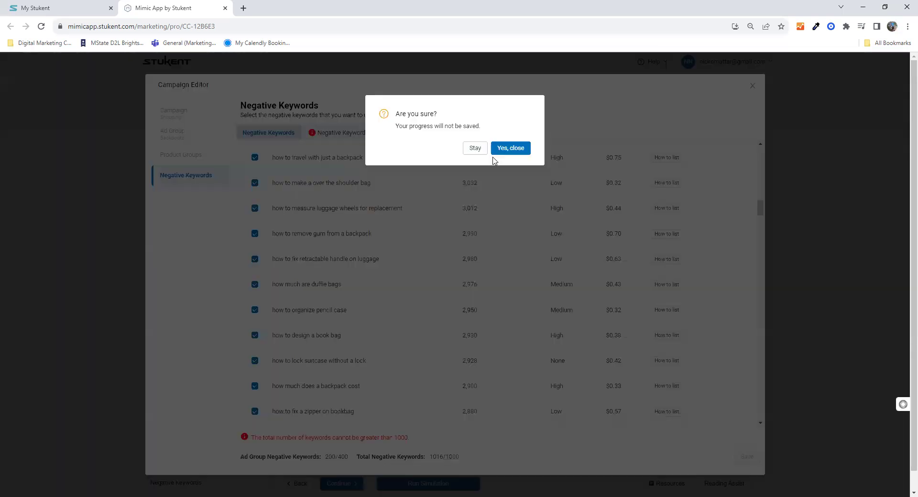
click(510, 149)
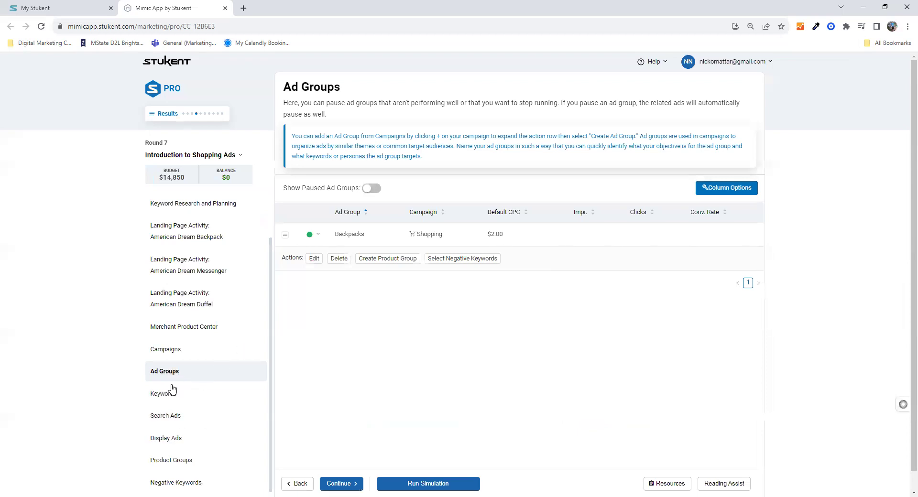
Step: Check the "How to list" in the Backpack product group's negative keyword selection, and close it without saving
click(177, 460)
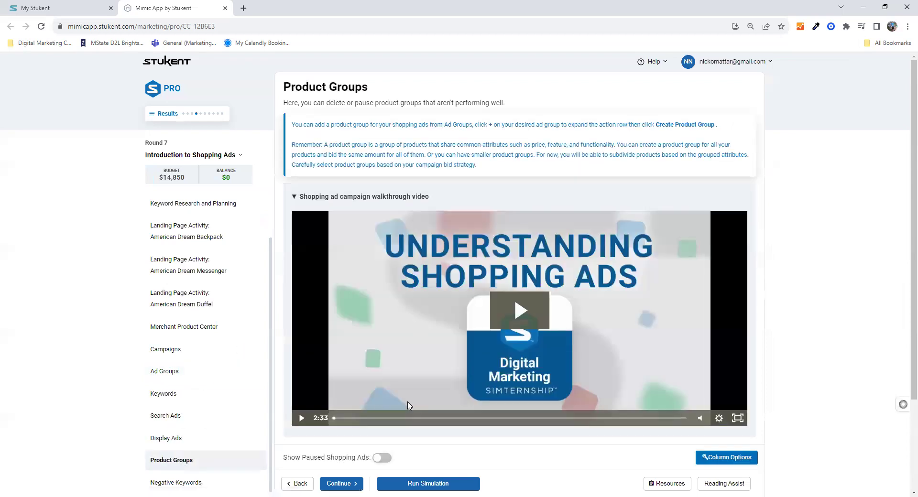
scroll(383, 408, down, 3)
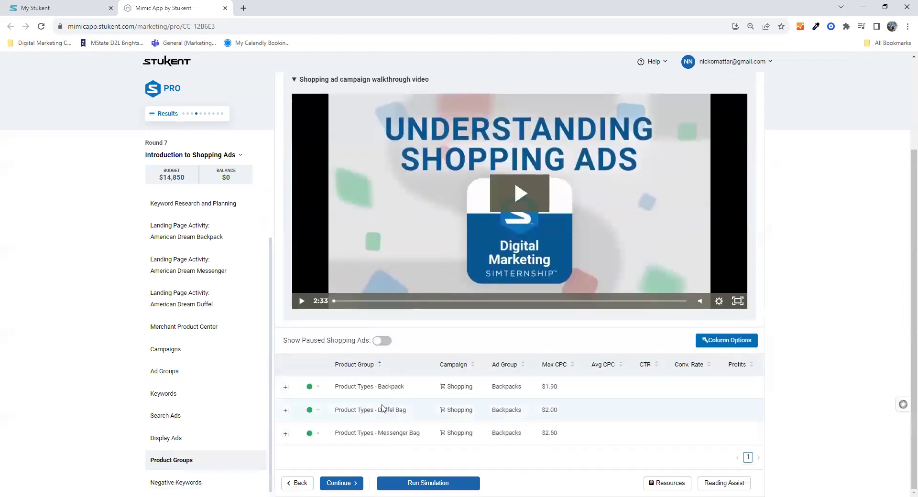
click(285, 387)
click(364, 412)
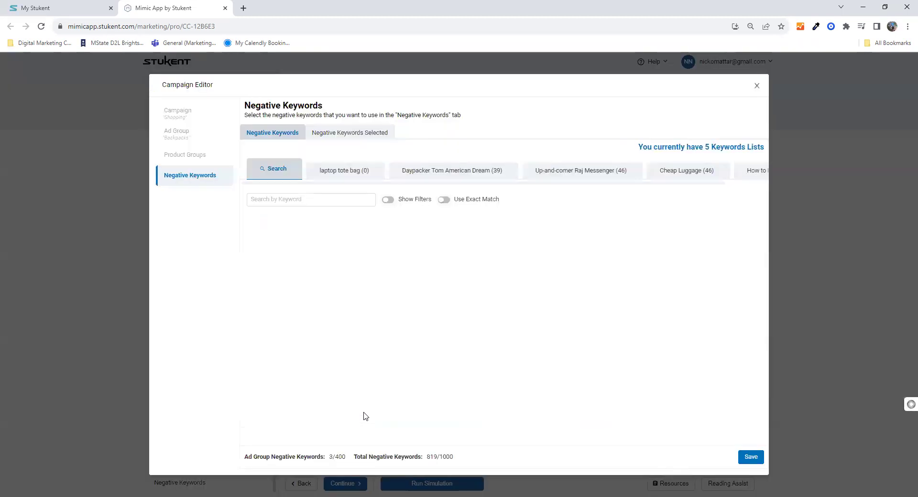
click(754, 171)
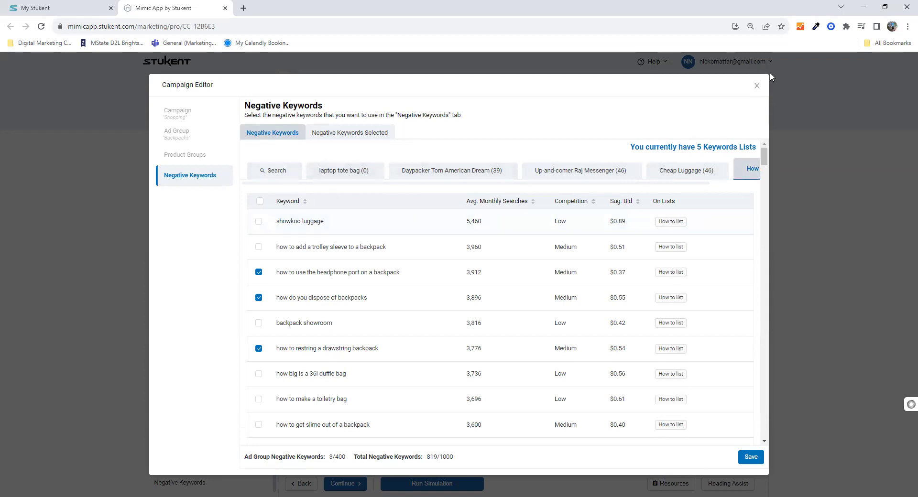
click(757, 86)
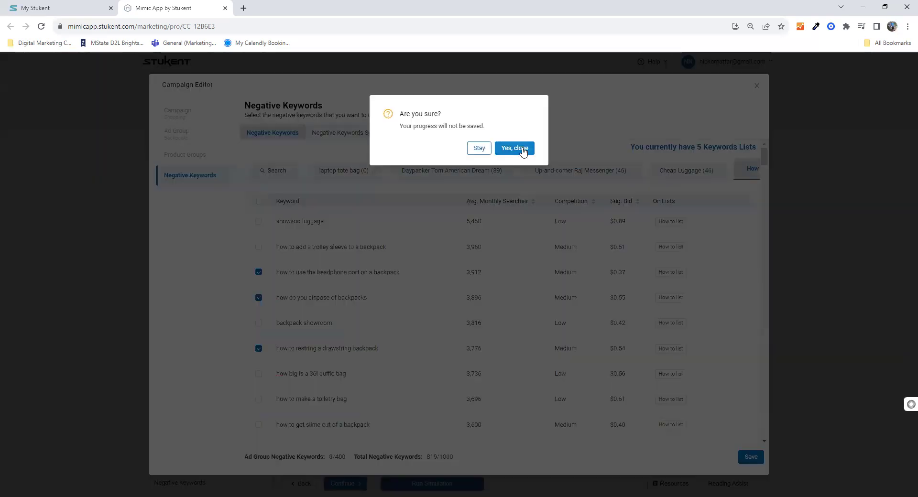
click(514, 148)
scroll(424, 393, down, 1)
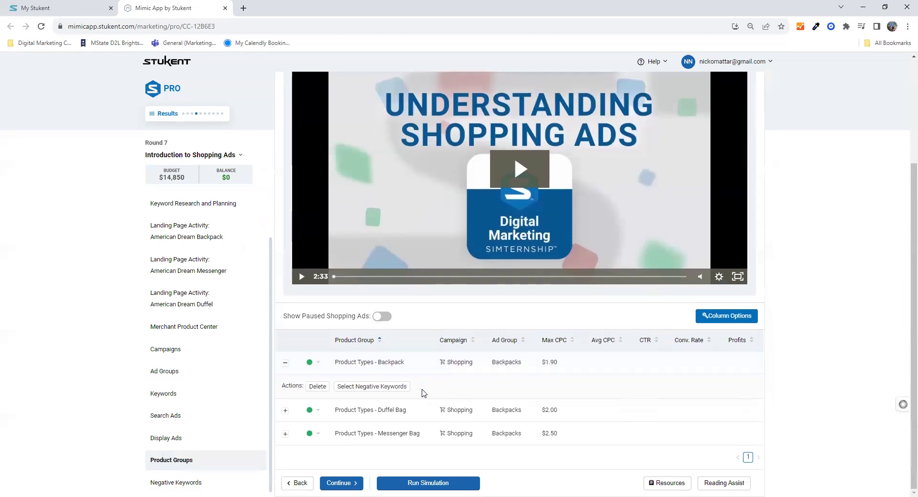
click(286, 363)
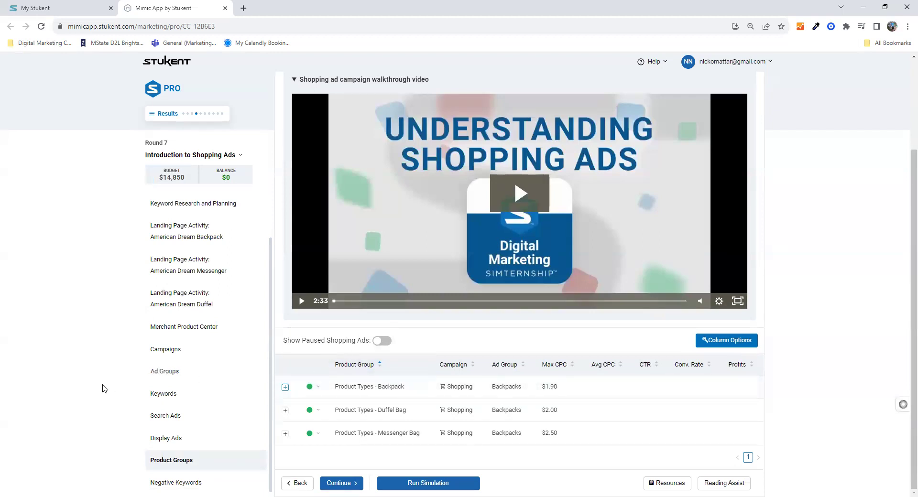
Step: Start a new product group in the Backpacks ad group and compare the Price Ranges, Product Lines and Types groupings
click(169, 373)
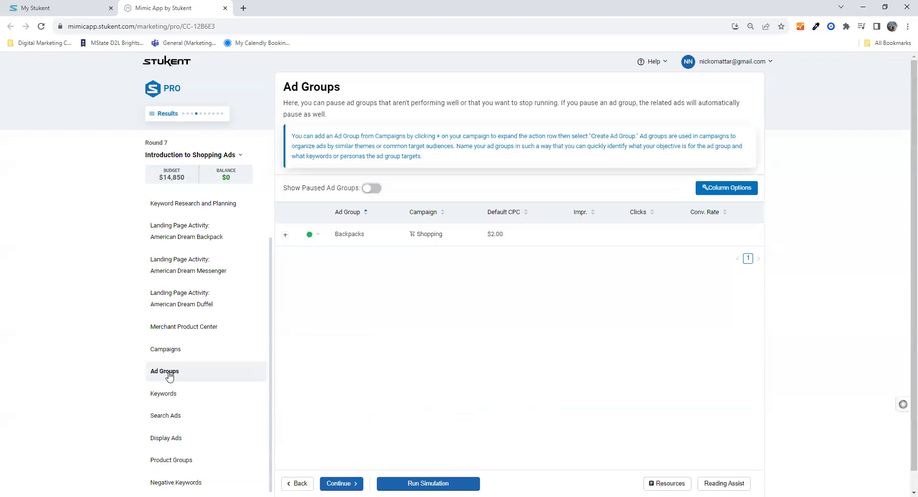
click(285, 235)
click(406, 264)
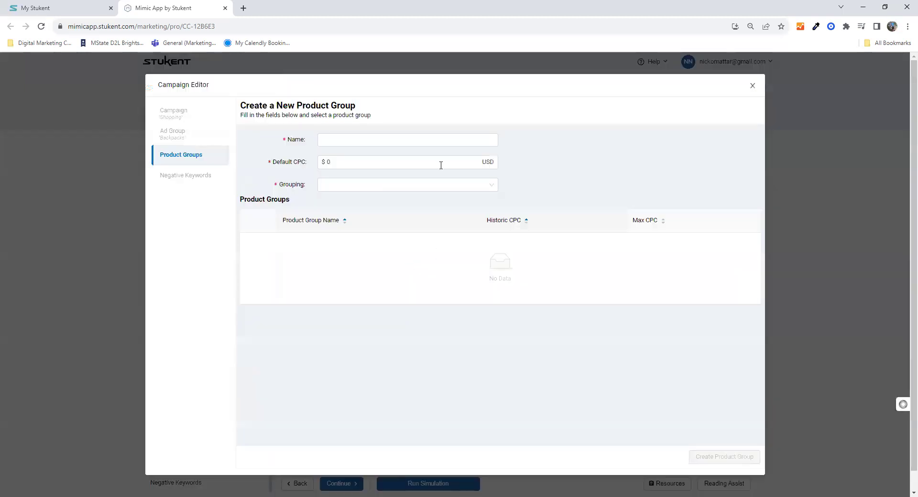
click(401, 186)
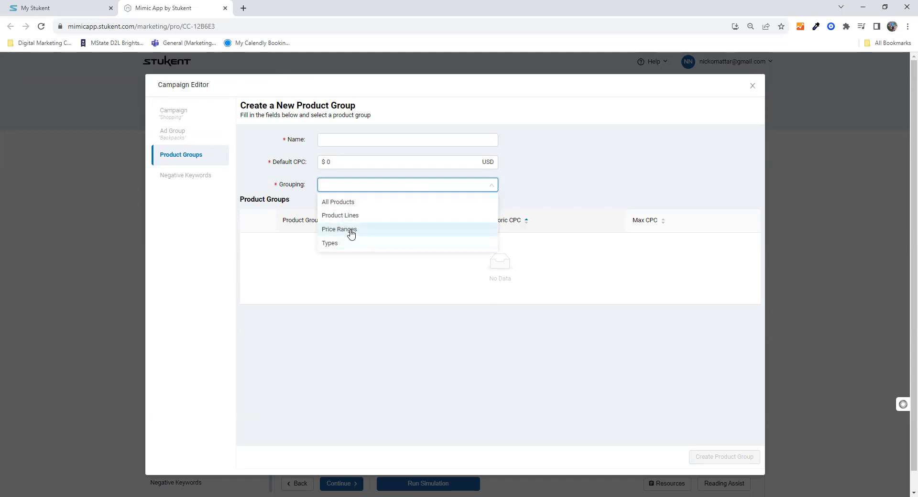
click(351, 233)
click(421, 184)
click(353, 216)
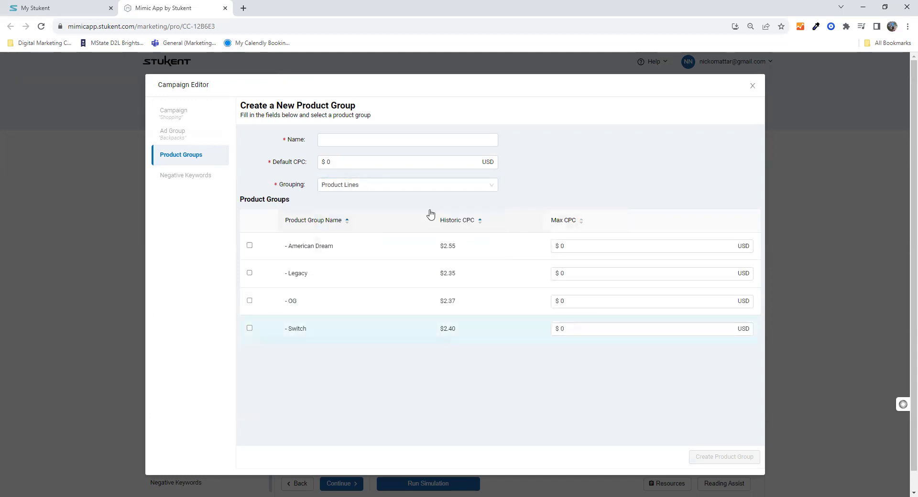
click(360, 184)
click(363, 247)
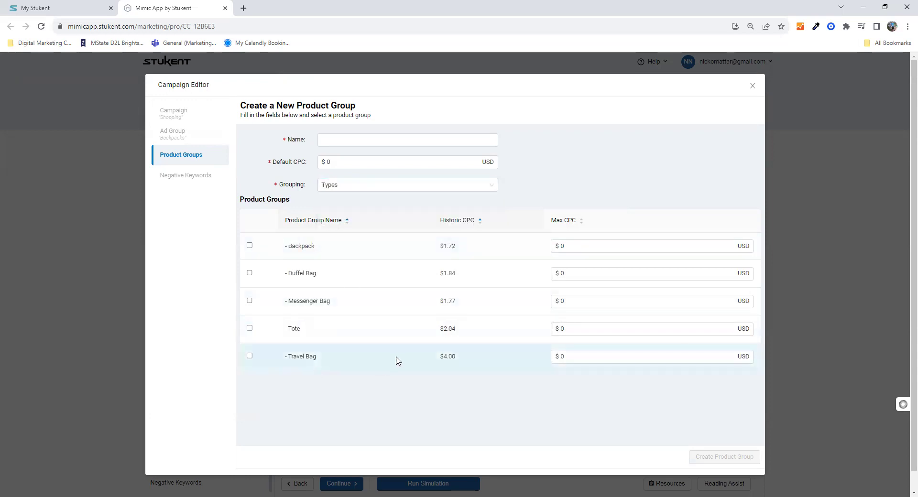
Step: Group the new product group by Product Lines and set the Max CPC of Switch and American Dream to $3.00
click(392, 188)
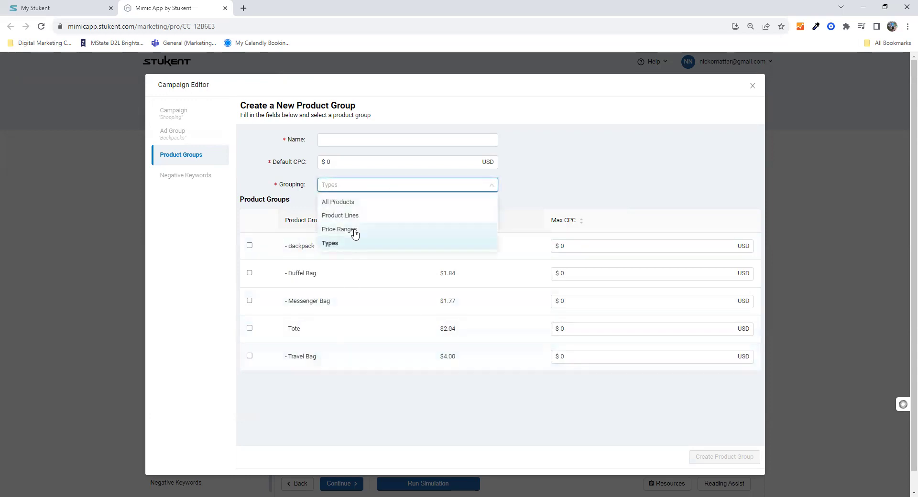
click(360, 218)
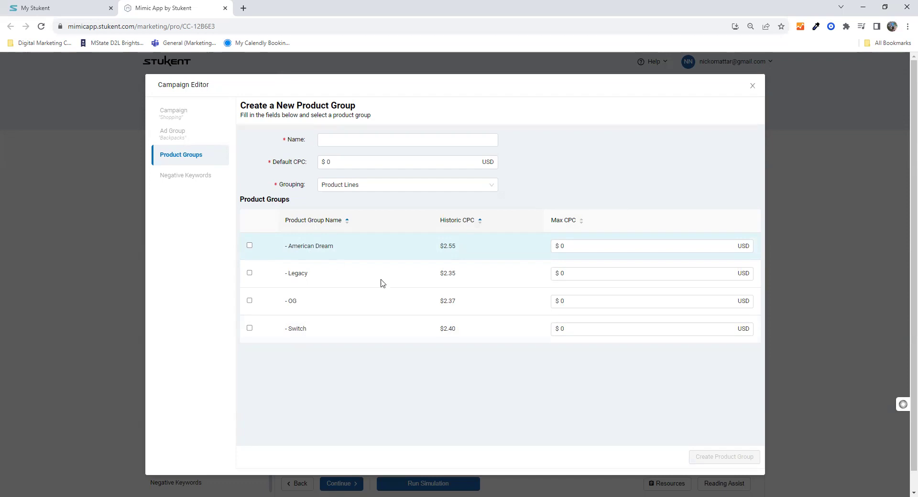
click(581, 330)
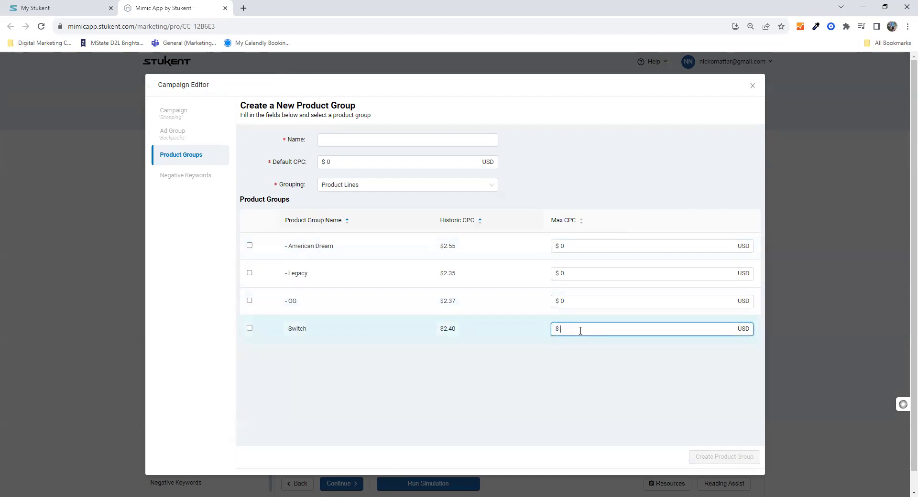
text(3.00)
click(578, 243)
key(BackSpace)
text(3.00)
click(668, 396)
click(528, 335)
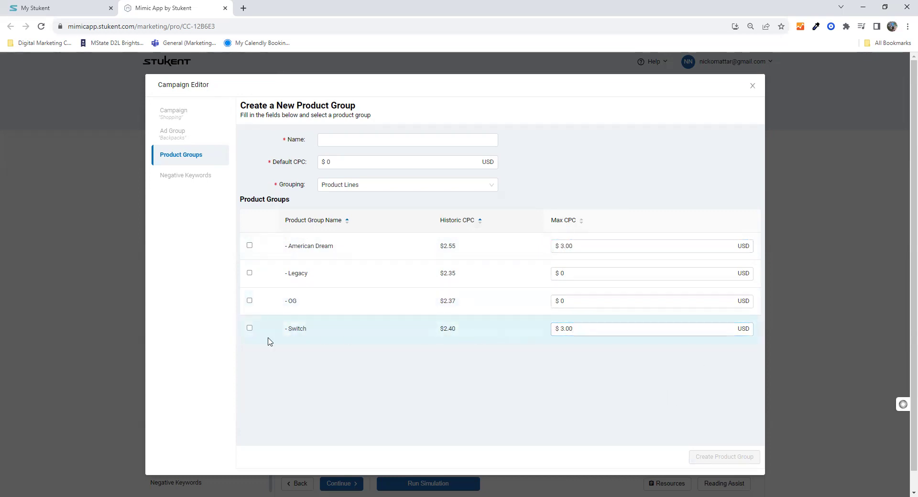
click(598, 329)
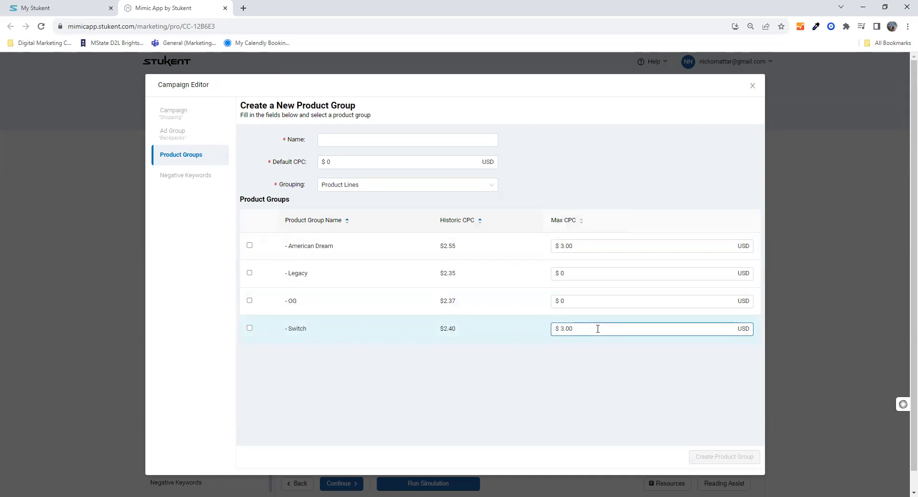
click(549, 359)
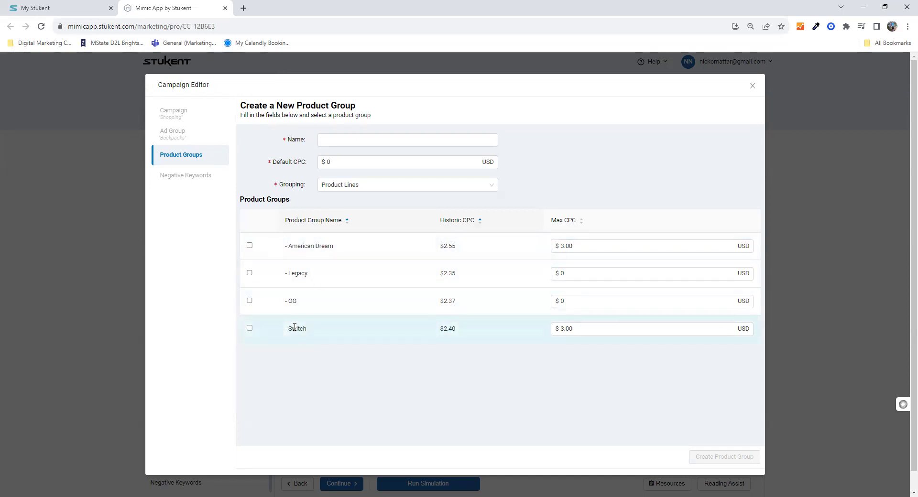
click(615, 248)
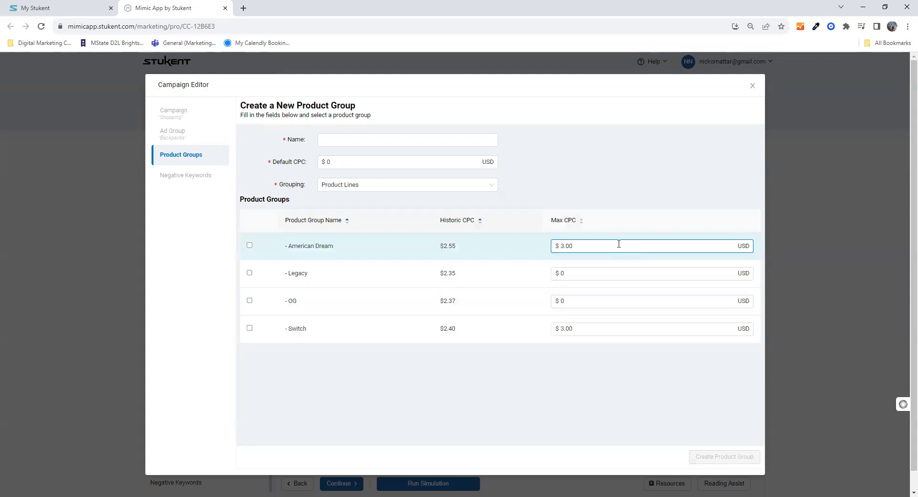
Step: View the Price Ranges and Types groupings for the new product group, and discard it without saving
click(447, 190)
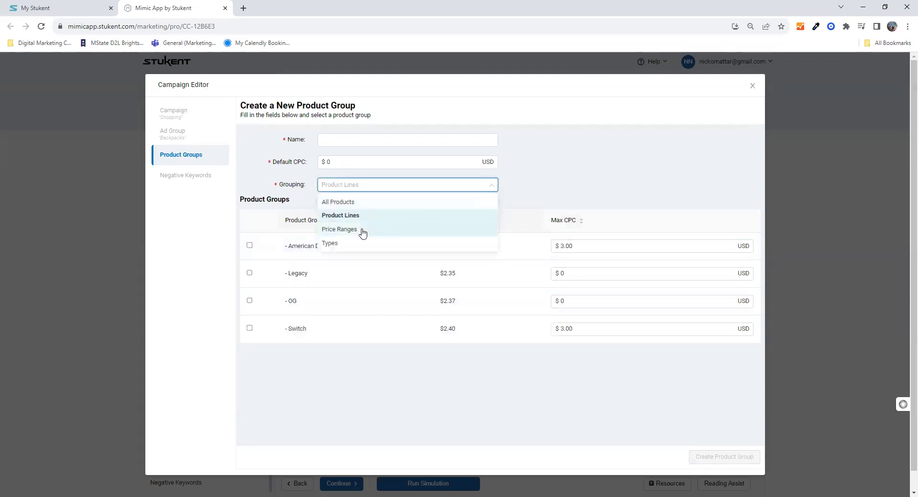
click(362, 231)
click(444, 186)
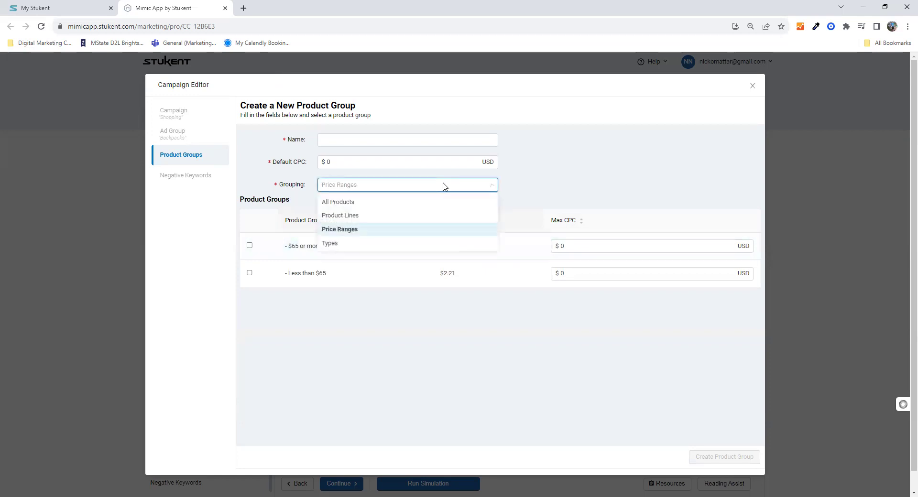
click(333, 244)
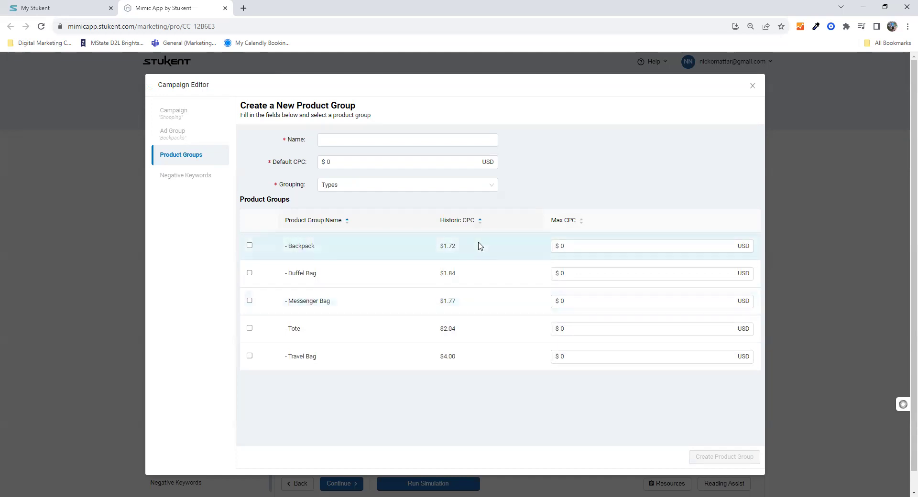
click(606, 249)
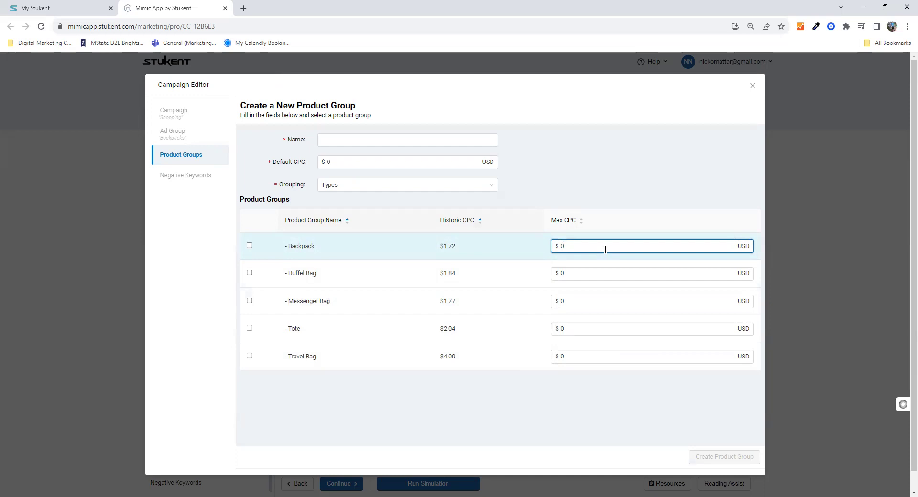
click(752, 86)
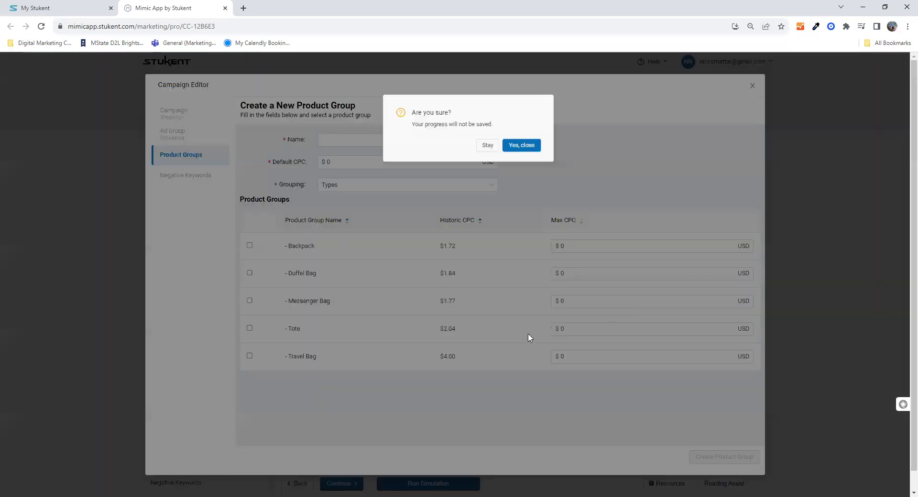
click(523, 150)
Step: Review the existing product groups with their Max CPC bids, and open the Campaigns page
scroll(197, 472, down, 1)
click(197, 473)
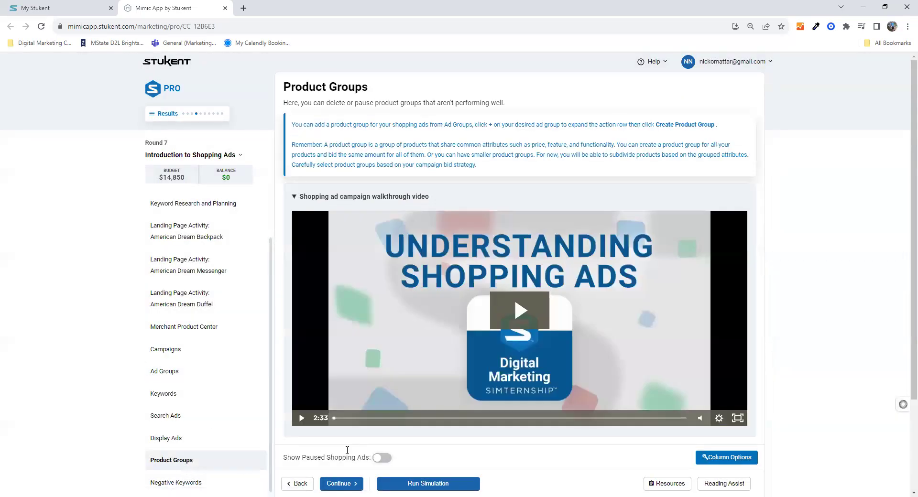
scroll(348, 454, down, 3)
click(189, 349)
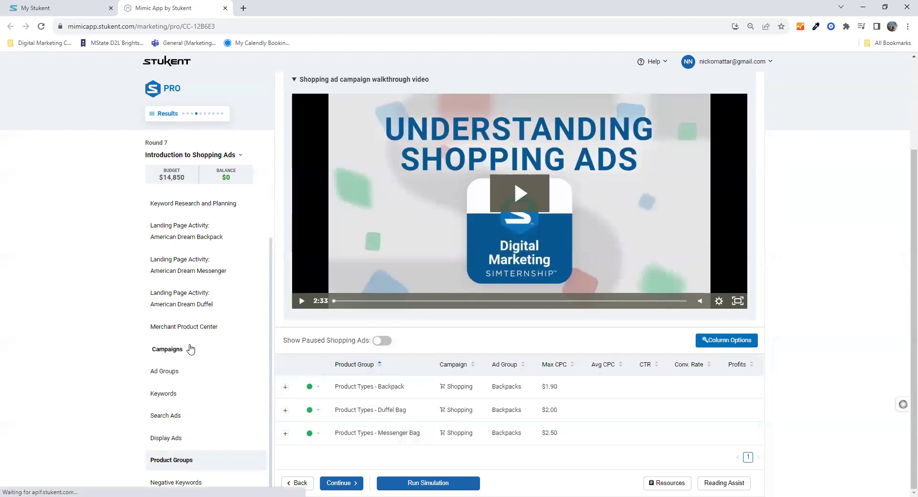
Step: Pause the active Shopping campaign with the $2.00 default CPC and activate the paused Shopping campaign with the $2.50 default CPC
click(314, 360)
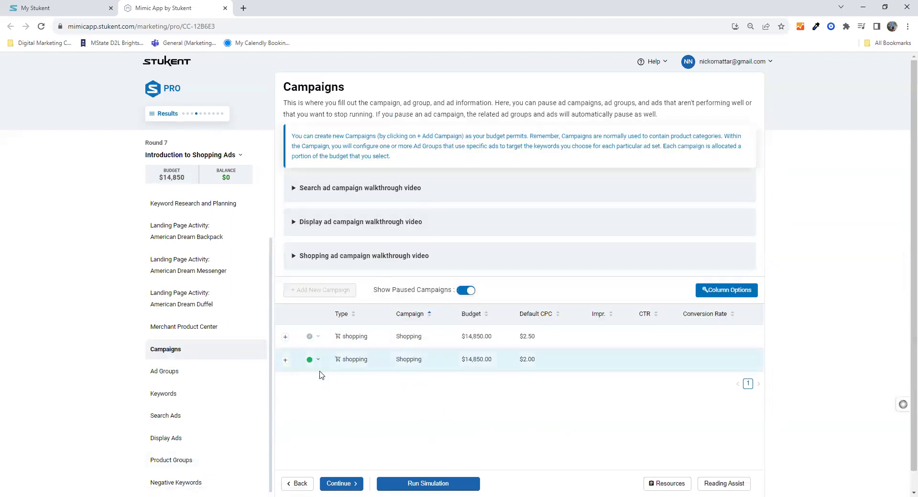
click(320, 388)
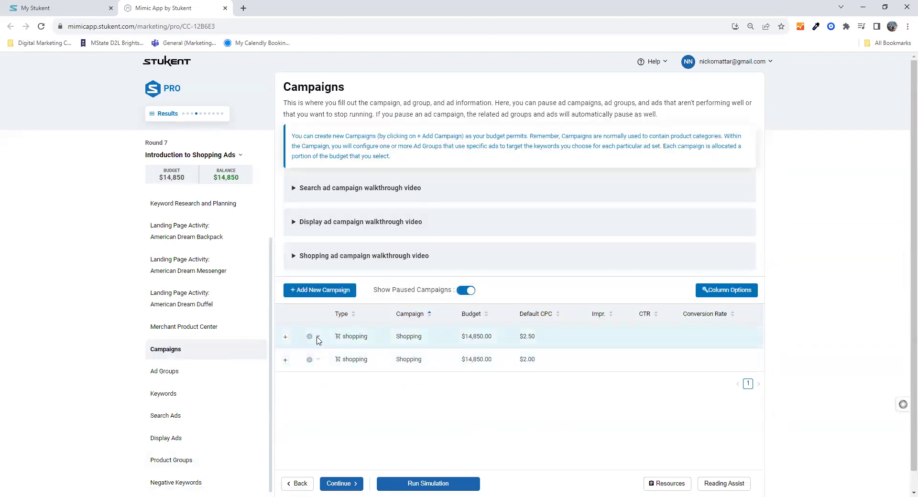
click(310, 337)
click(317, 352)
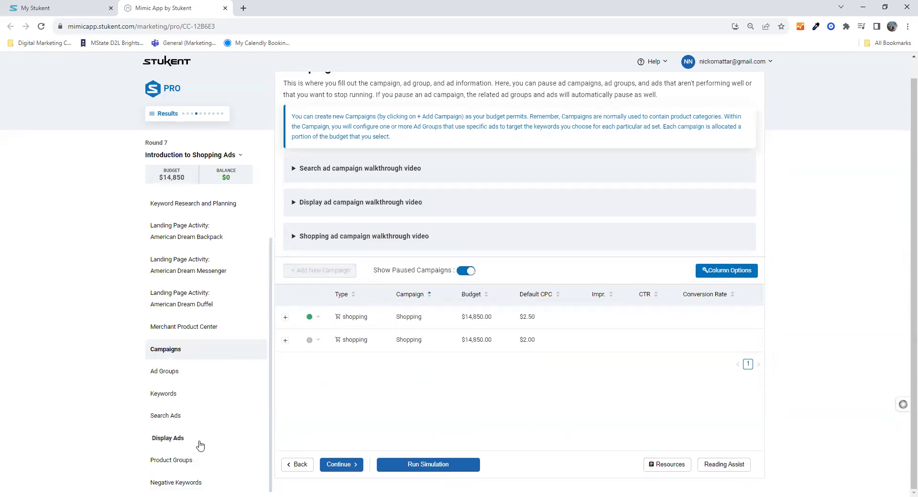
Step: Open the Product Groups page and examine the active campaign's product groups, including their ad groups and Max CPC bids
click(191, 467)
scroll(365, 381, down, 9)
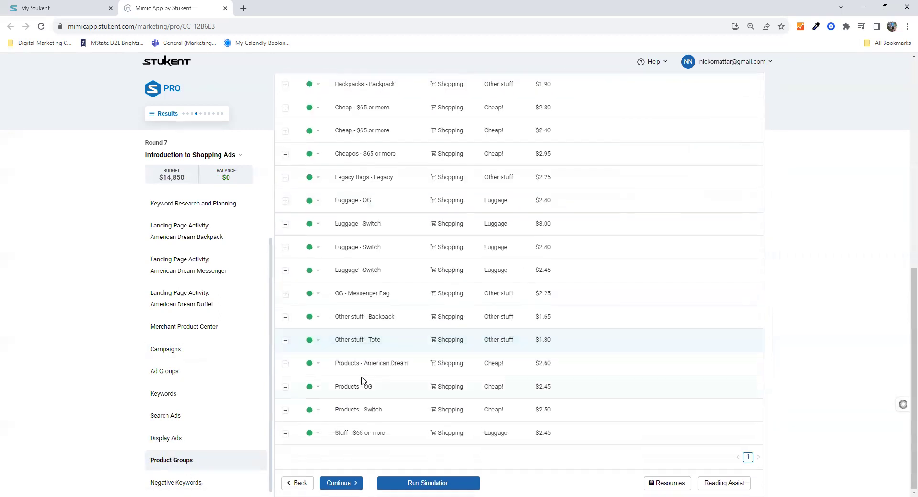
scroll(363, 263, up, 3)
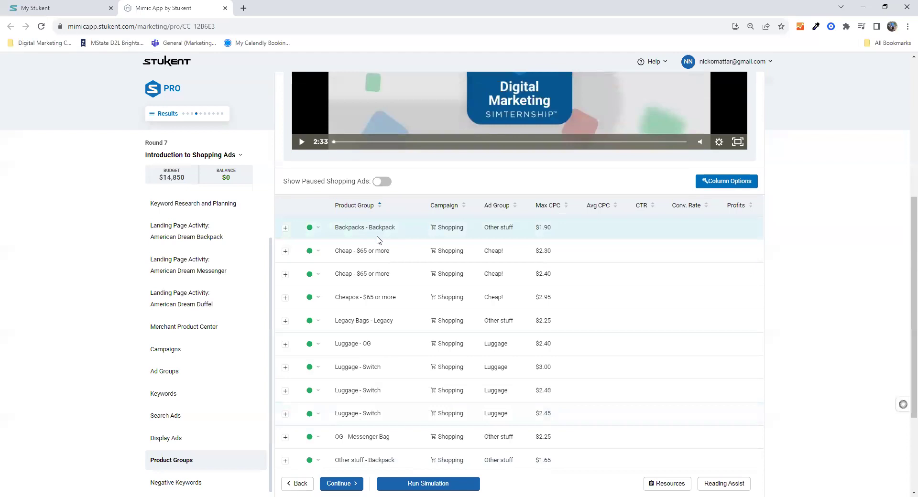
scroll(377, 239, down, 3)
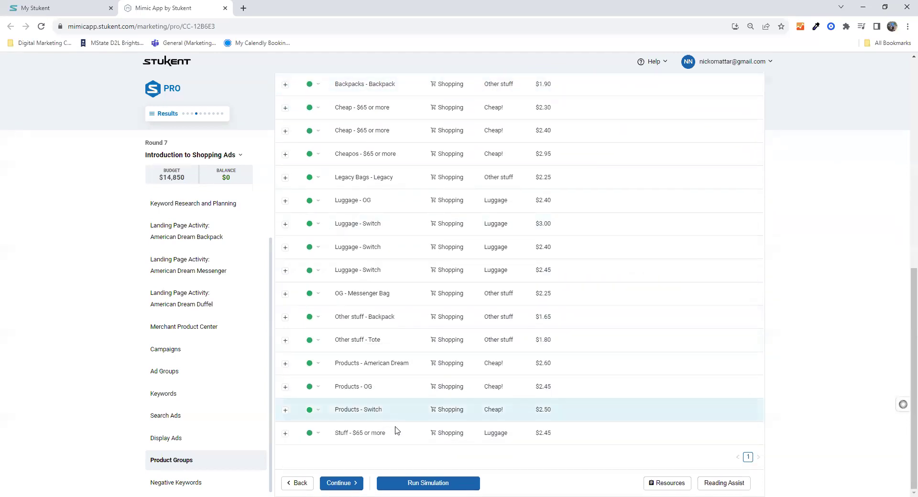
scroll(395, 432, up, 3)
scroll(396, 432, up, 2)
scroll(412, 383, down, 4)
scroll(415, 401, up, 2)
scroll(488, 349, down, 1)
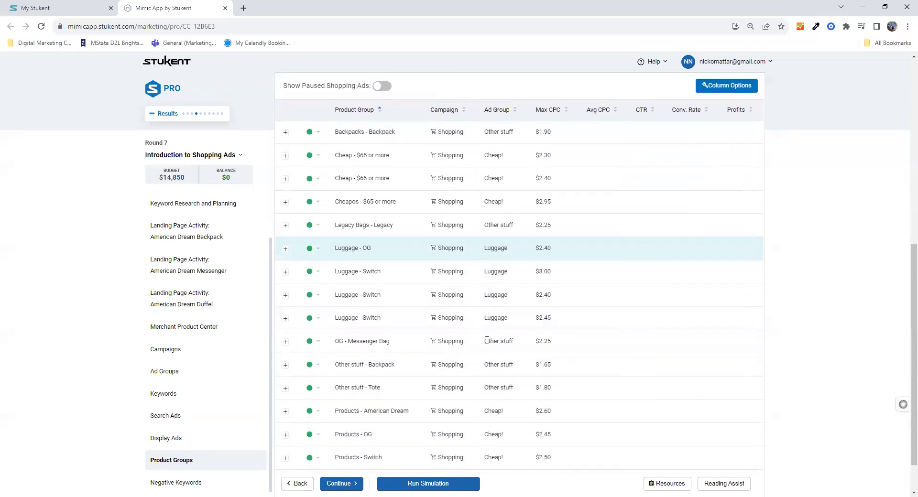
scroll(404, 278, up, 2)
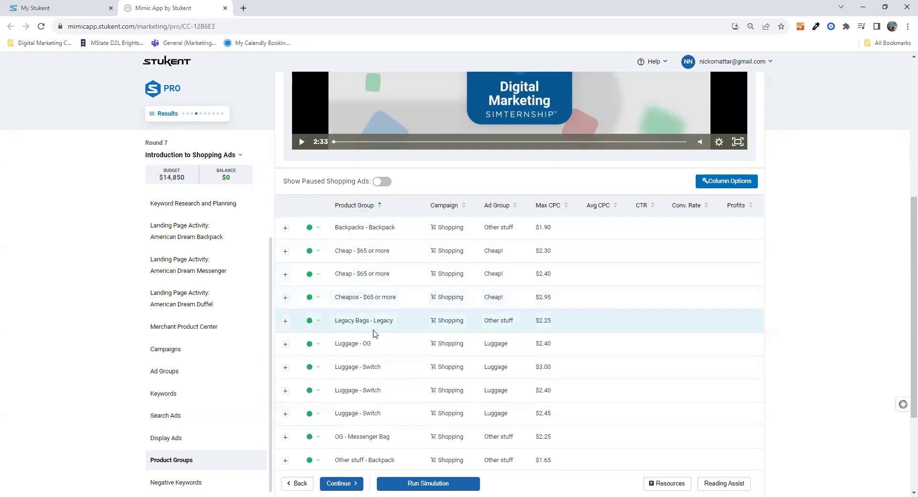
scroll(362, 358, down, 1)
scroll(363, 358, down, 1)
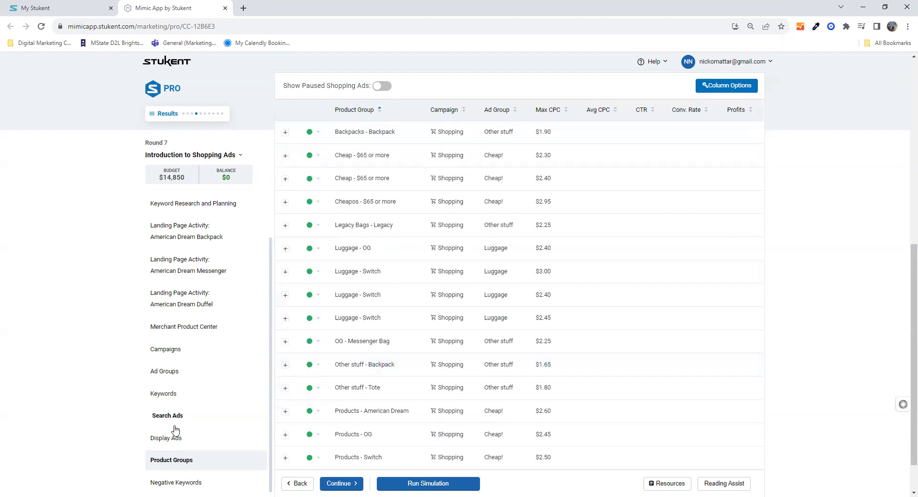
scroll(175, 429, up, 1)
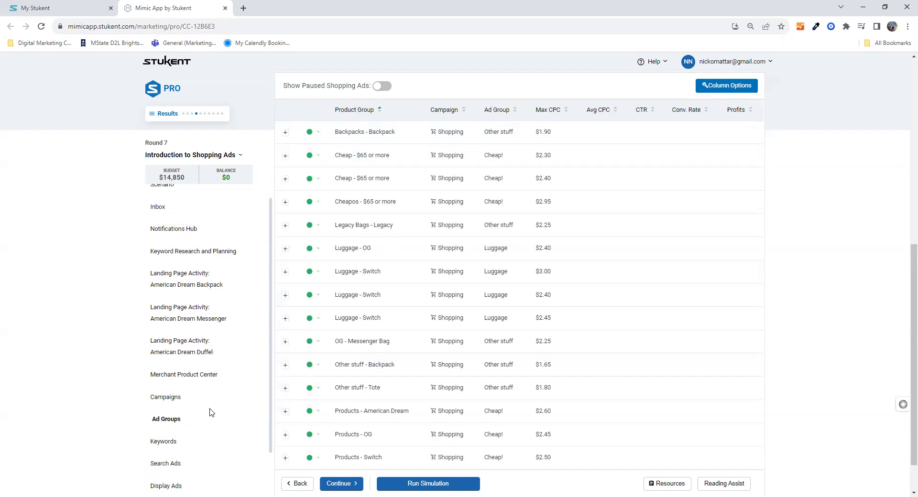
scroll(205, 442, down, 1)
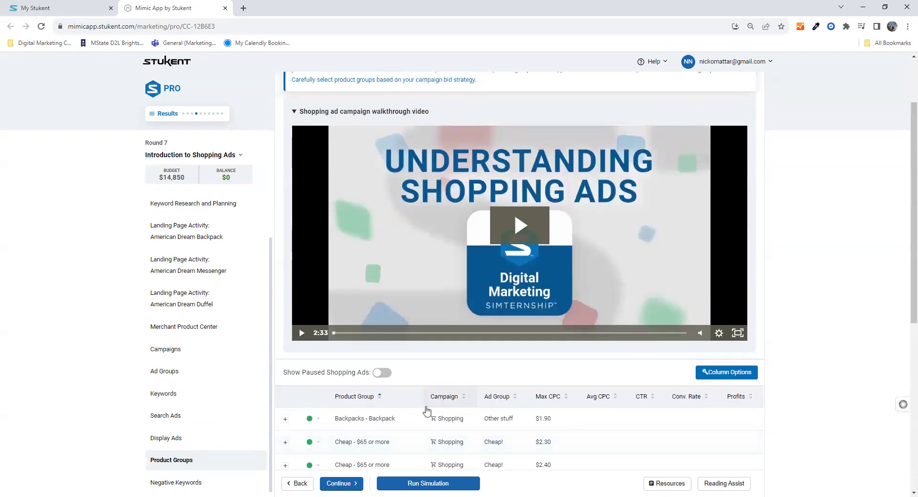
scroll(424, 410, down, 3)
scroll(424, 411, up, 1)
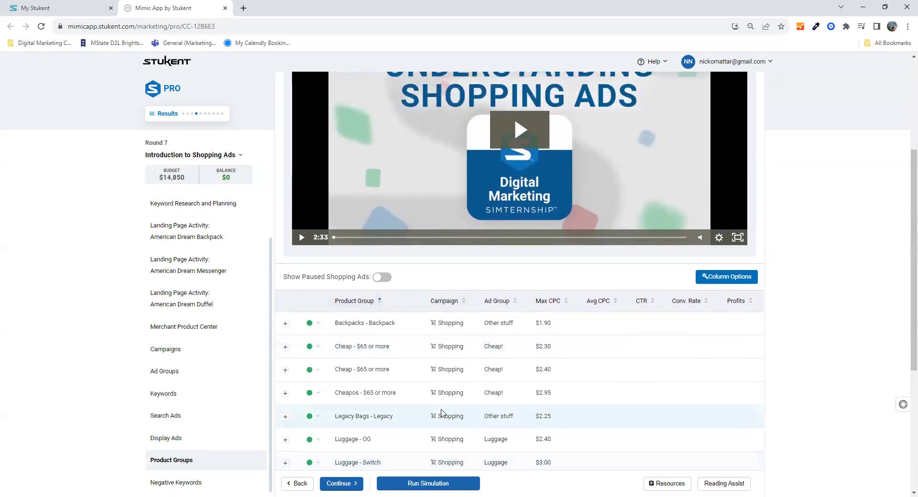
scroll(449, 417, up, 4)
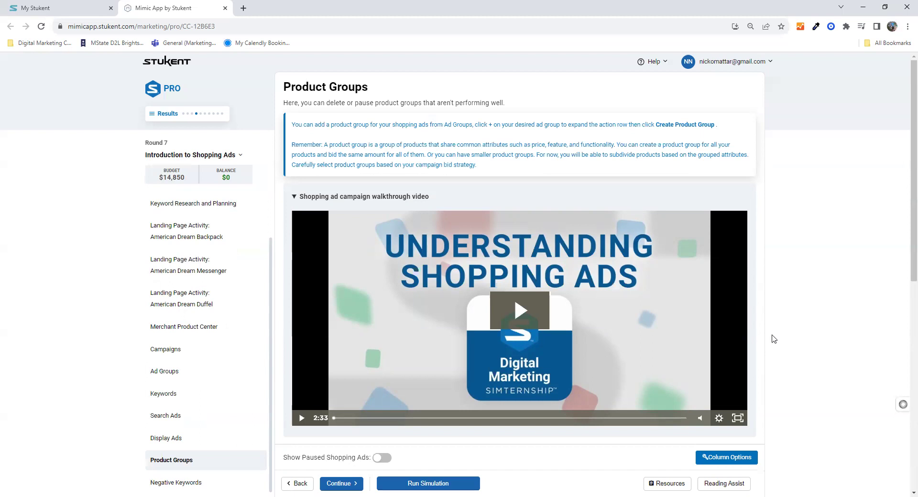
scroll(774, 339, down, 4)
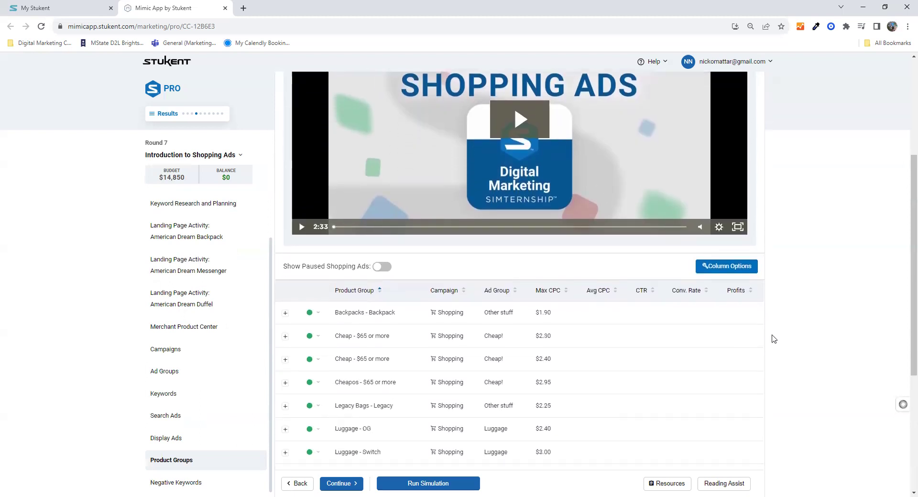